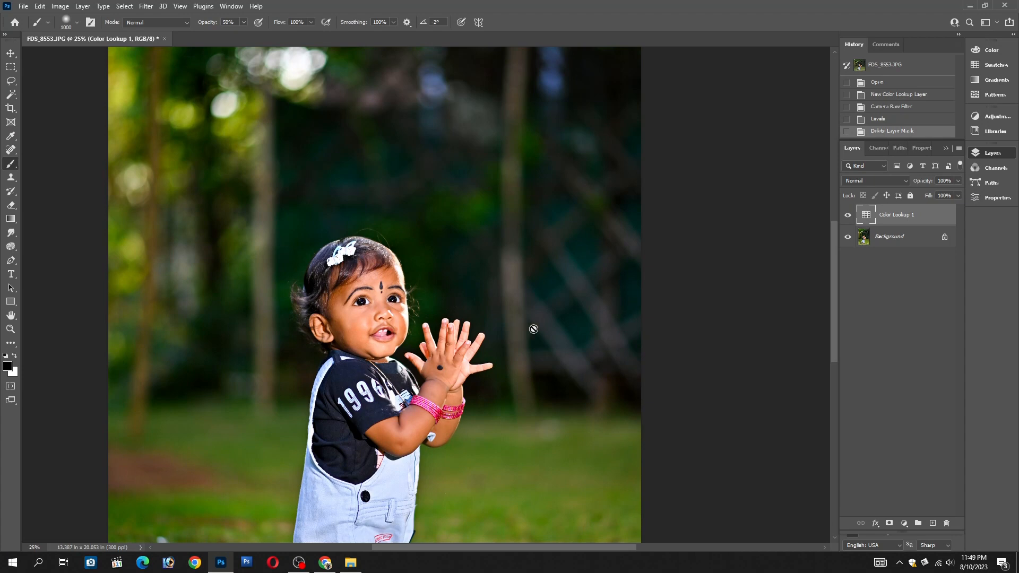
Open the transparent butterfly PNG from the desktop as a separate document in Photoshop
key(v)
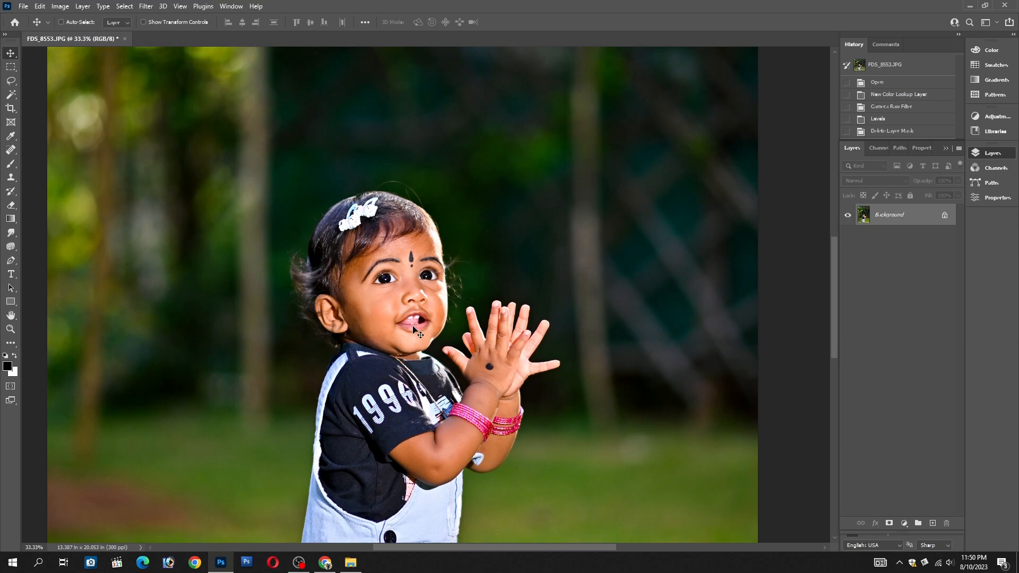
click(968, 5)
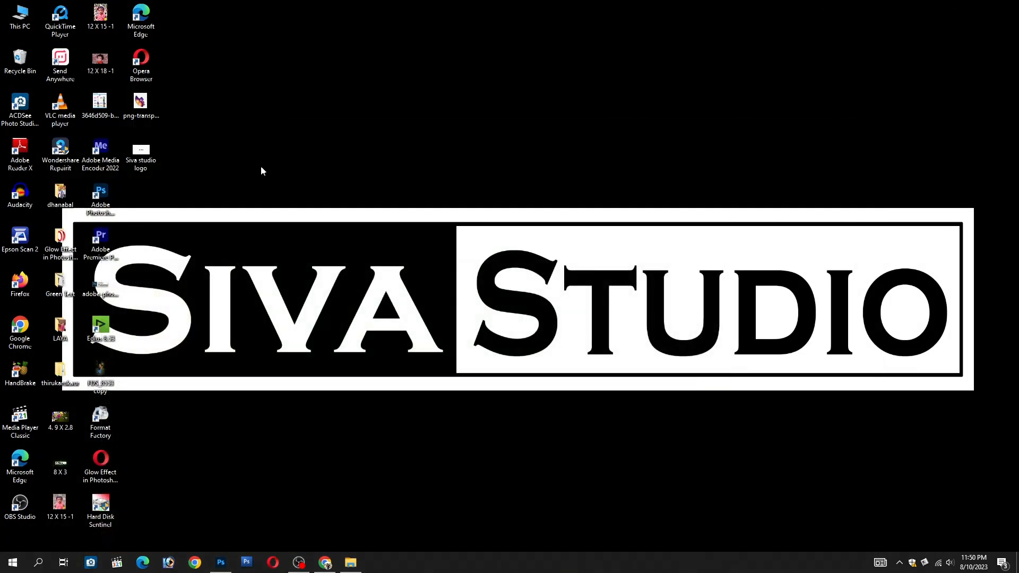
click(140, 101)
drag(140, 100, 457, 35)
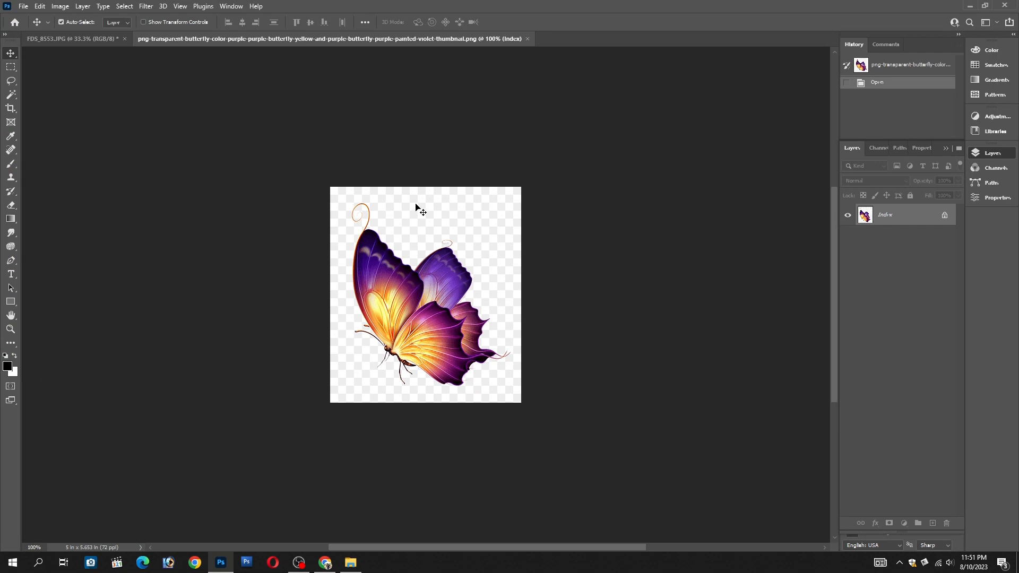
Cut the whole butterfly image, paste it into FDS_8553.JPG, and place it above the child's hands
key(ctrl+a)
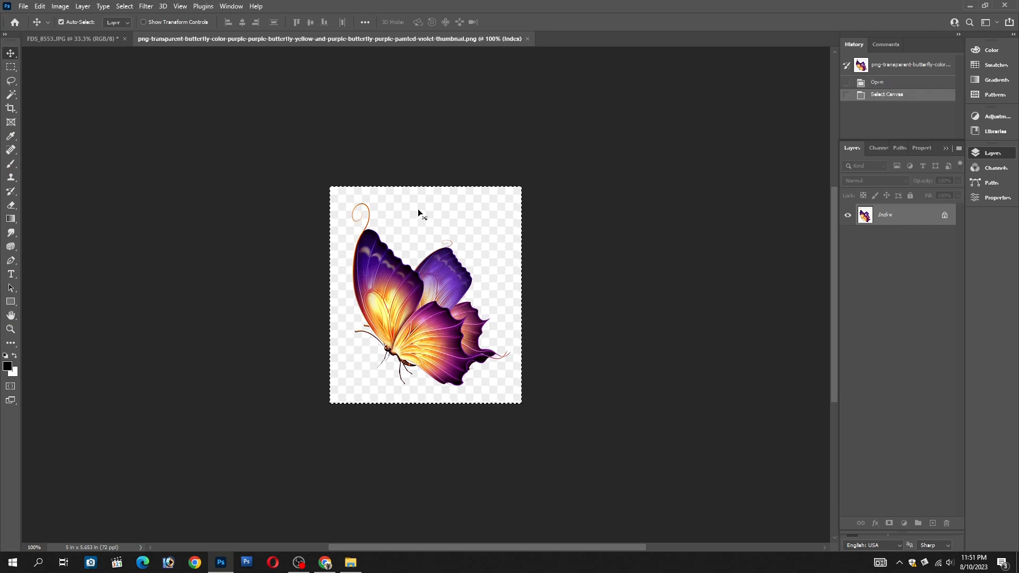
key(ctrl+x)
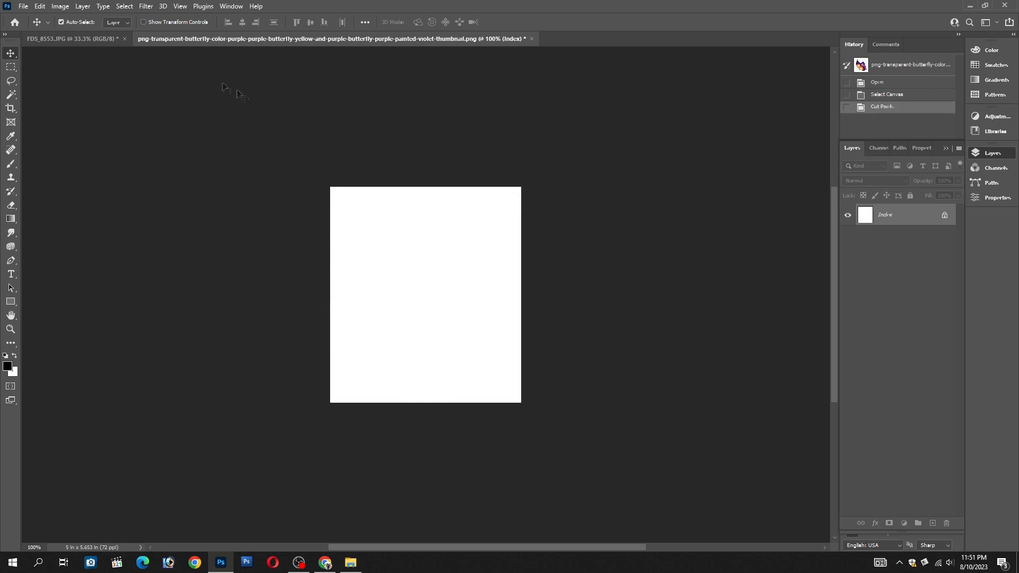
click(79, 39)
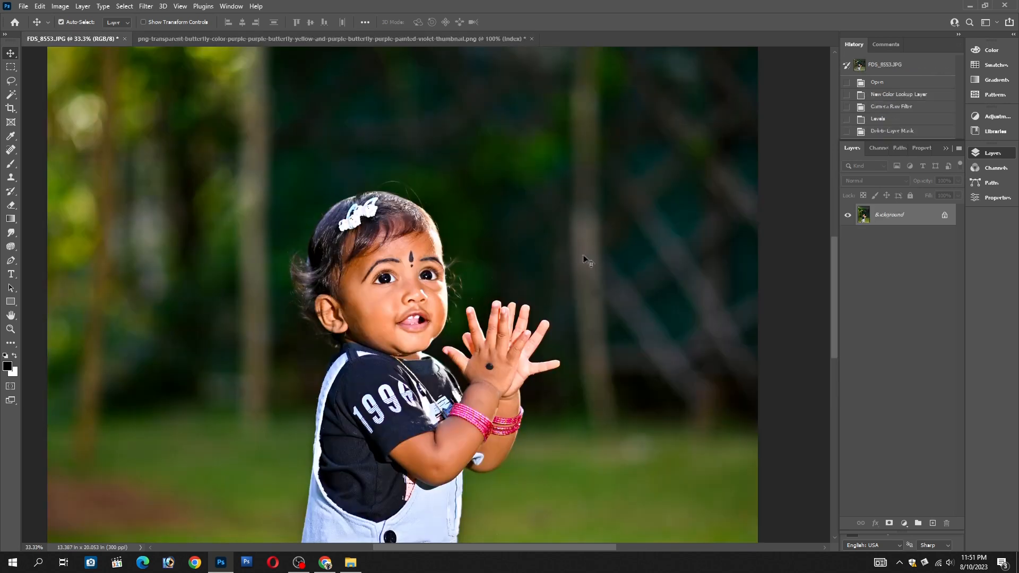
key(ctrl+v)
drag(406, 307, 578, 244)
Select the checkered background around the pasted butterfly with the Magic Wand, delete it, and clear the selection
key(w)
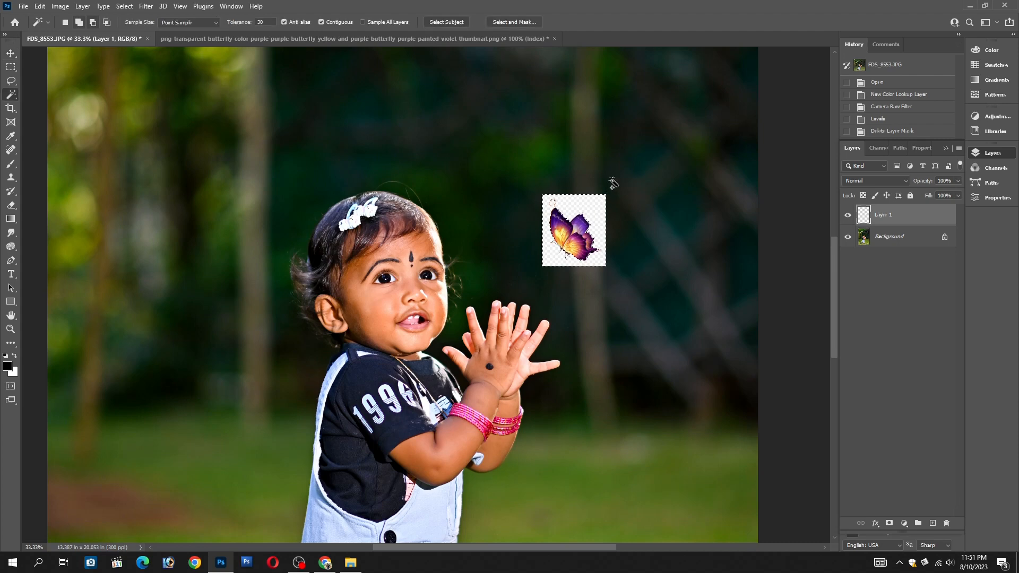
click(643, 241)
key(Delete)
key(ctrl+d)
scroll(578, 243, up, 1)
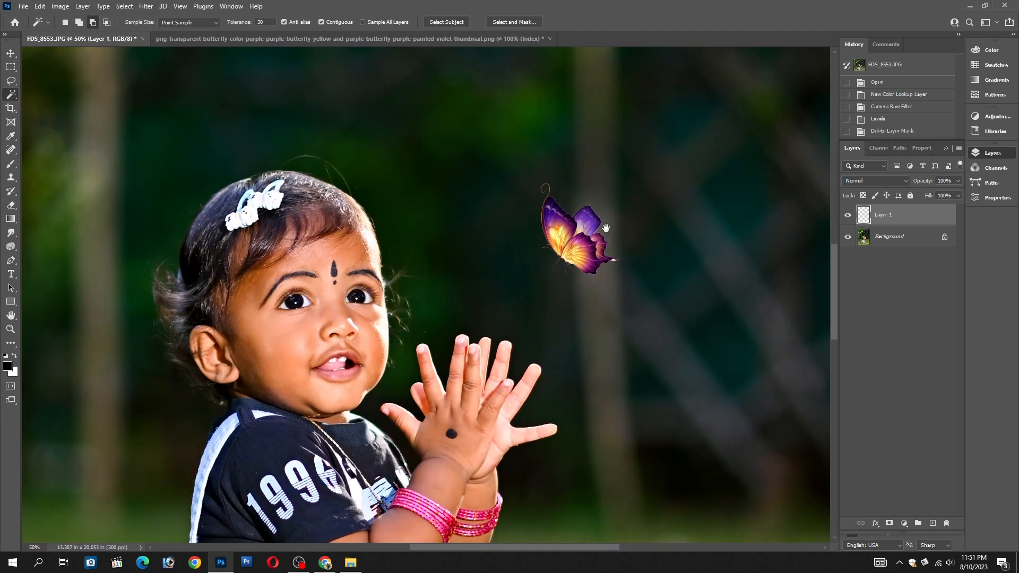
Move the cut-out butterfly slightly closer to the child with the Move tool
key(v)
right_click(593, 244)
click(592, 244)
drag(571, 253, 566, 253)
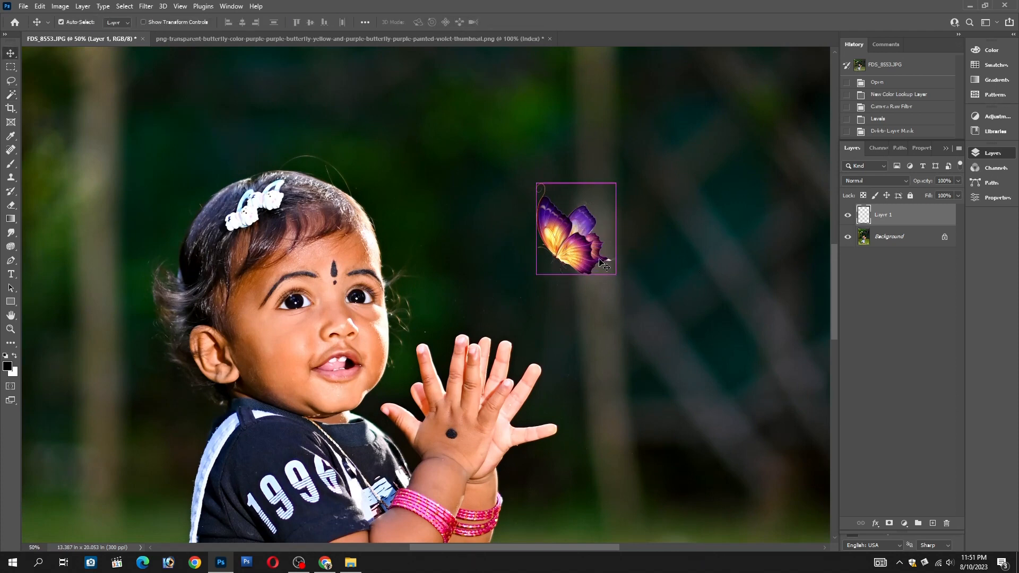
Duplicate the butterfly layer twice, setting the first copy's blend mode to Overlay and the second copy's to Screen
key(ctrl+j)
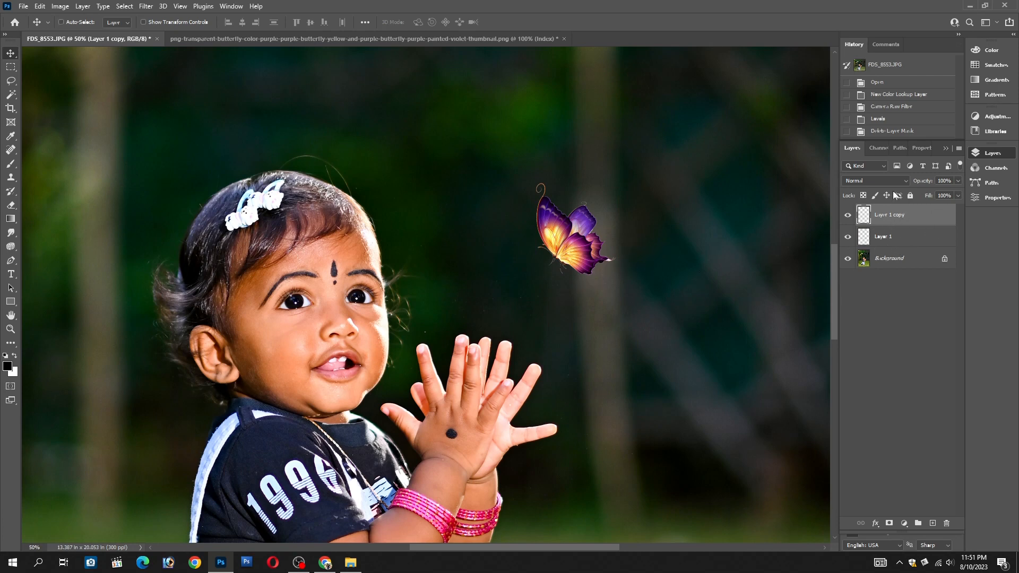
click(881, 181)
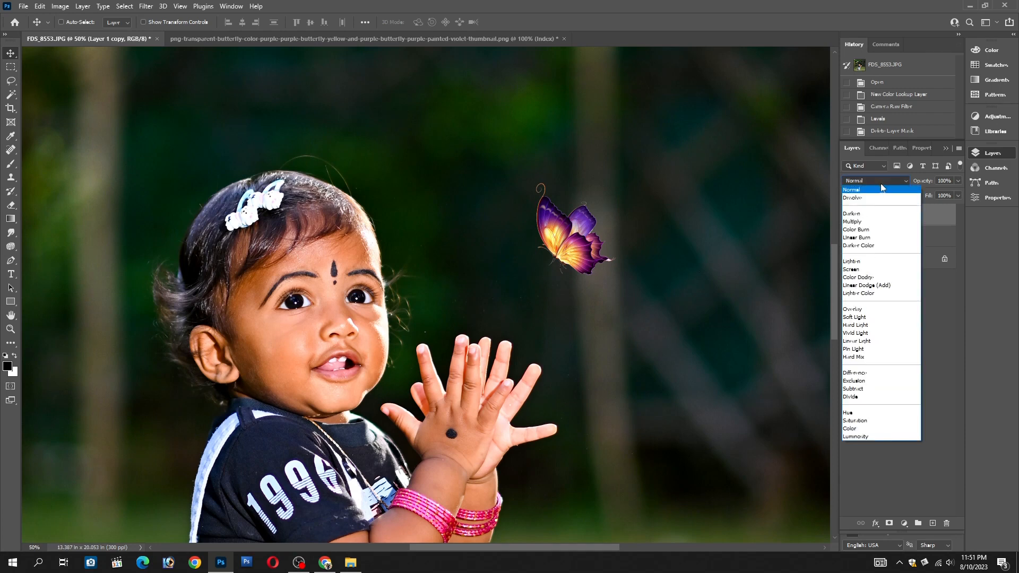
click(880, 312)
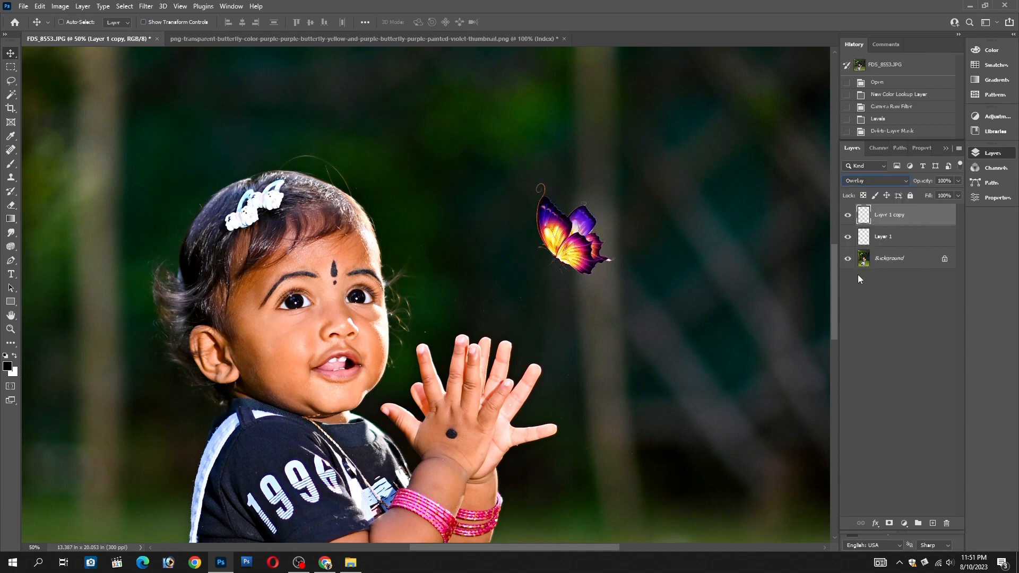
key(ctrl+j)
click(873, 180)
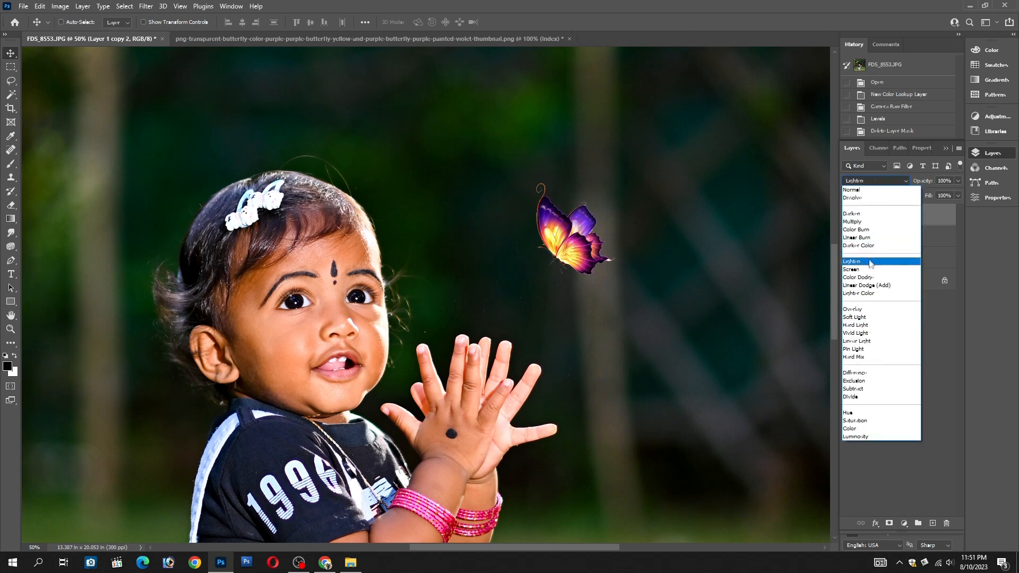
click(870, 270)
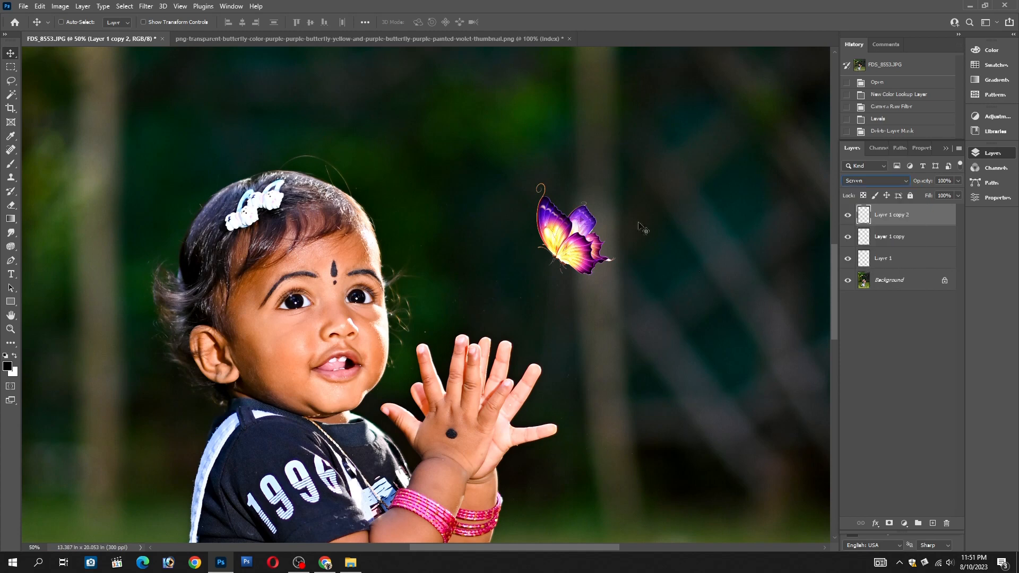
Select all three butterfly layers and convert them into one smart object
shift+click(903, 260)
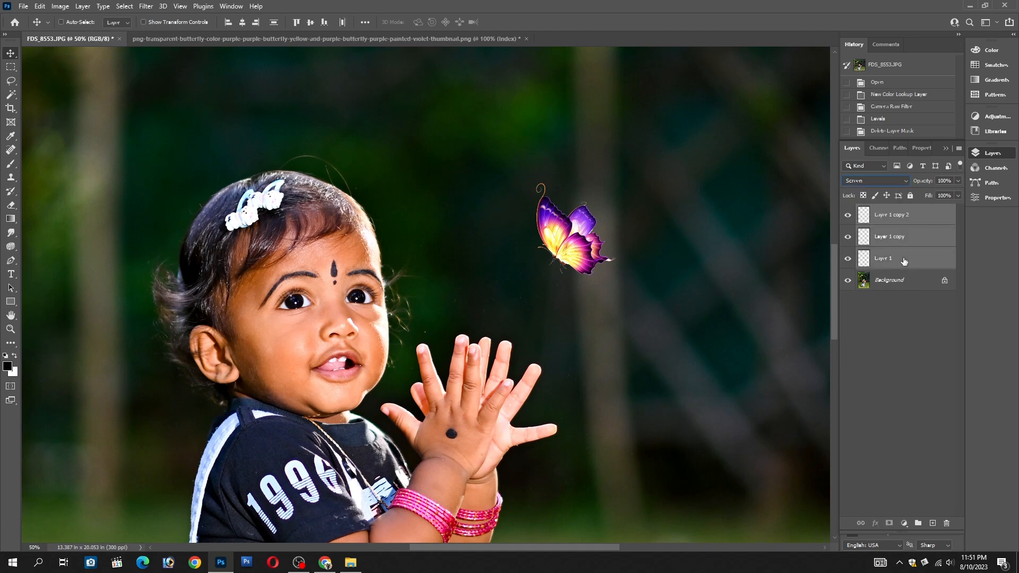
right_click(918, 216)
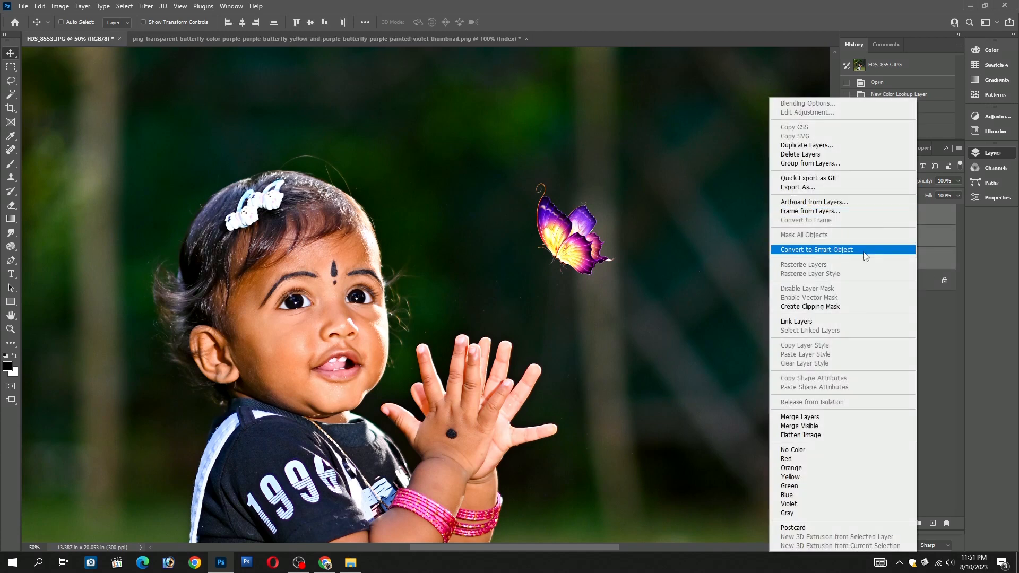
click(863, 251)
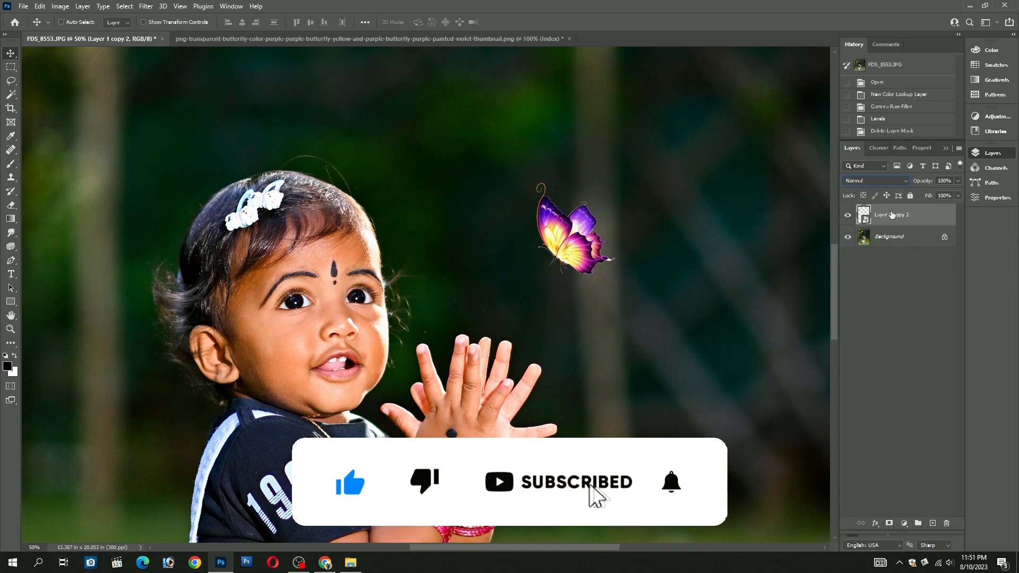
Duplicate the butterfly smart object and give the copy a yellow Outer Glow in Screen mode with 47% opacity and 250 px size
key(ctrl+j)
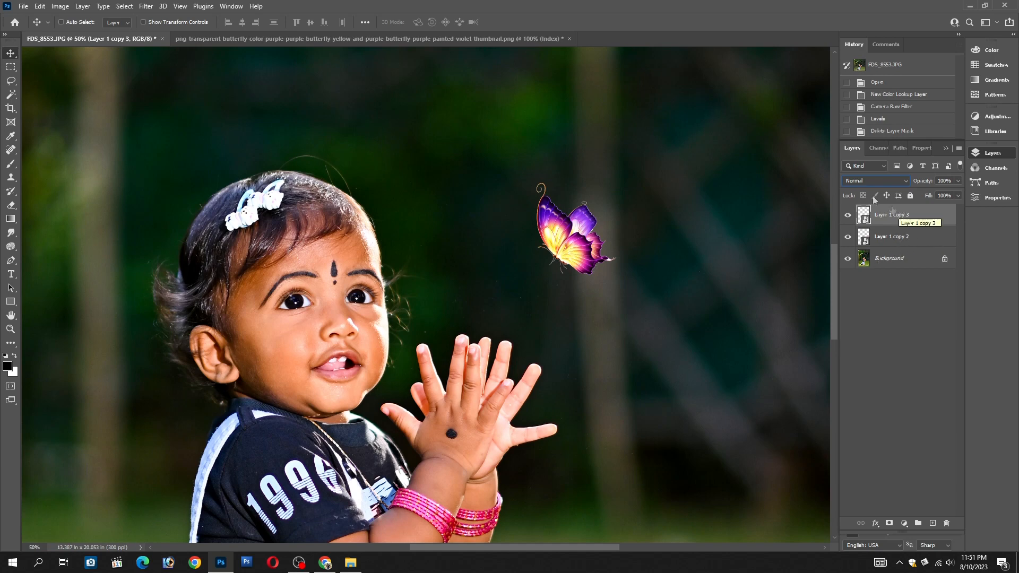
click(875, 524)
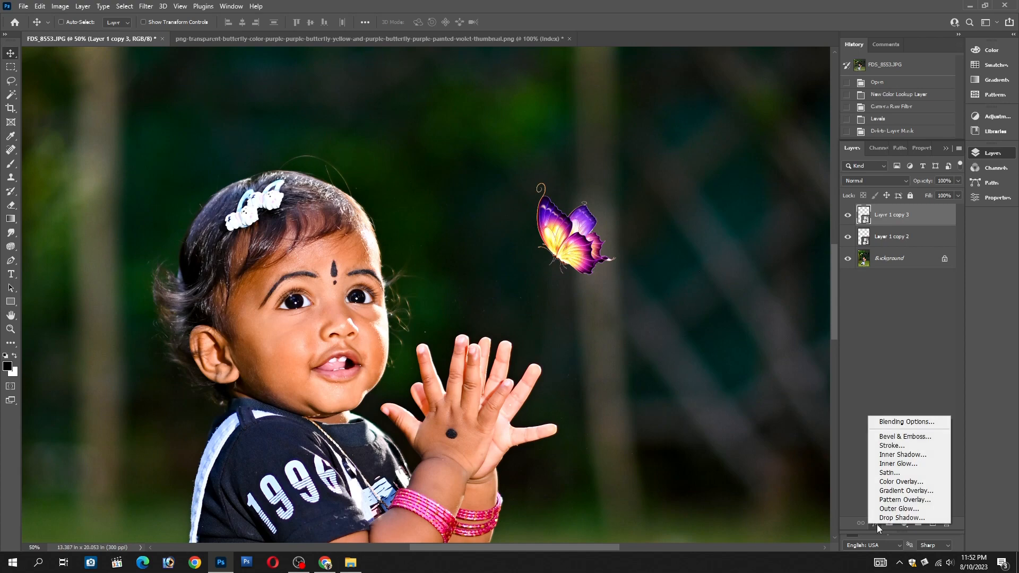
click(899, 508)
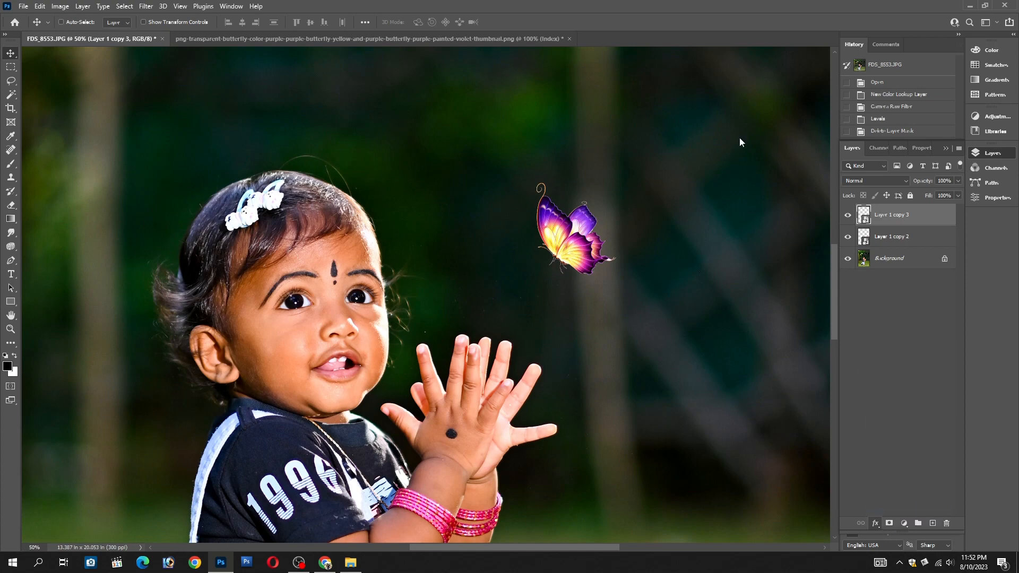
drag(763, 64, 766, 15)
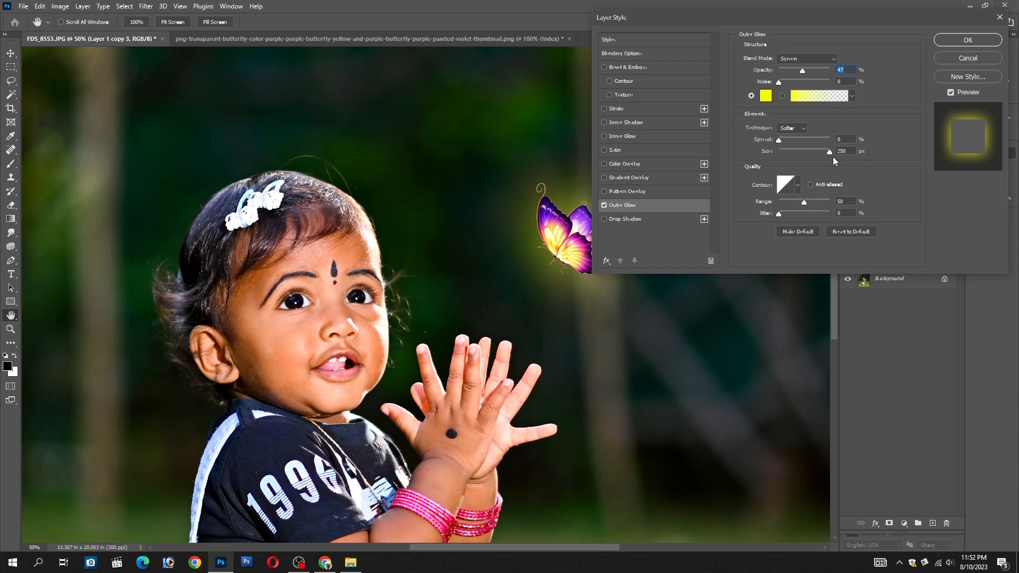
click(768, 152)
click(961, 42)
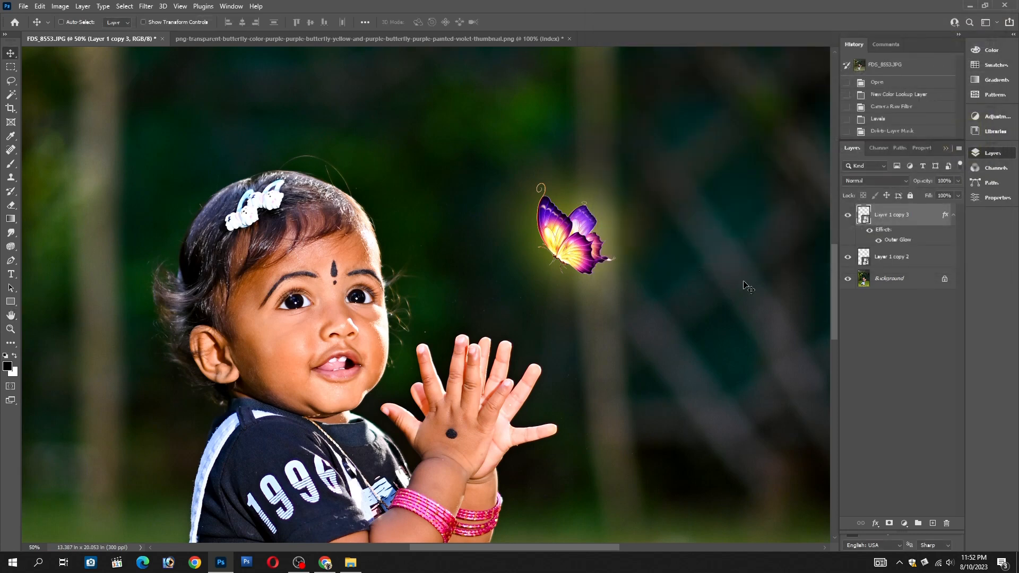
Duplicate the glowing butterfly layer and set the copy's blend mode to Overlay
key(ctrl)
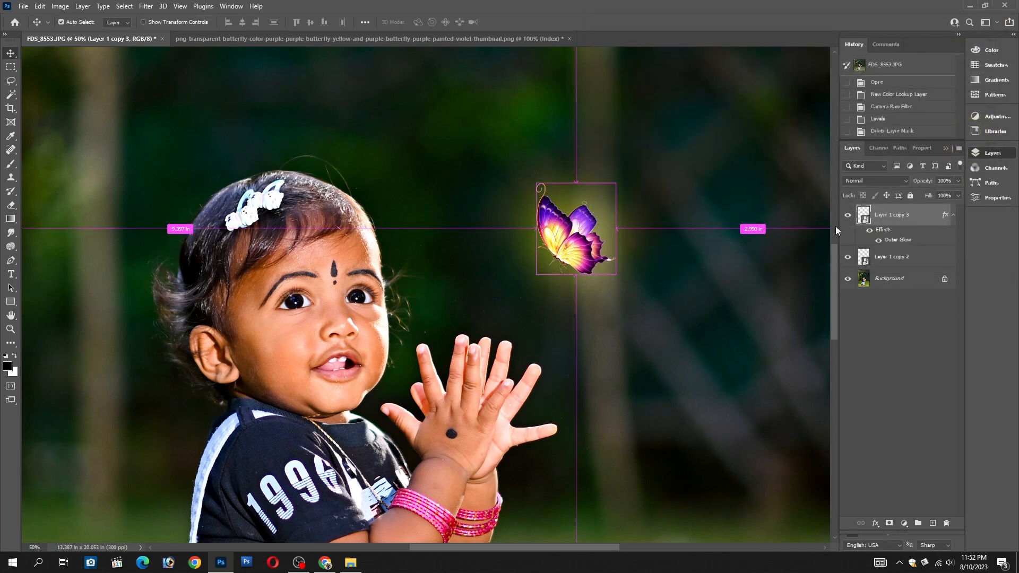
key(ctrl+j)
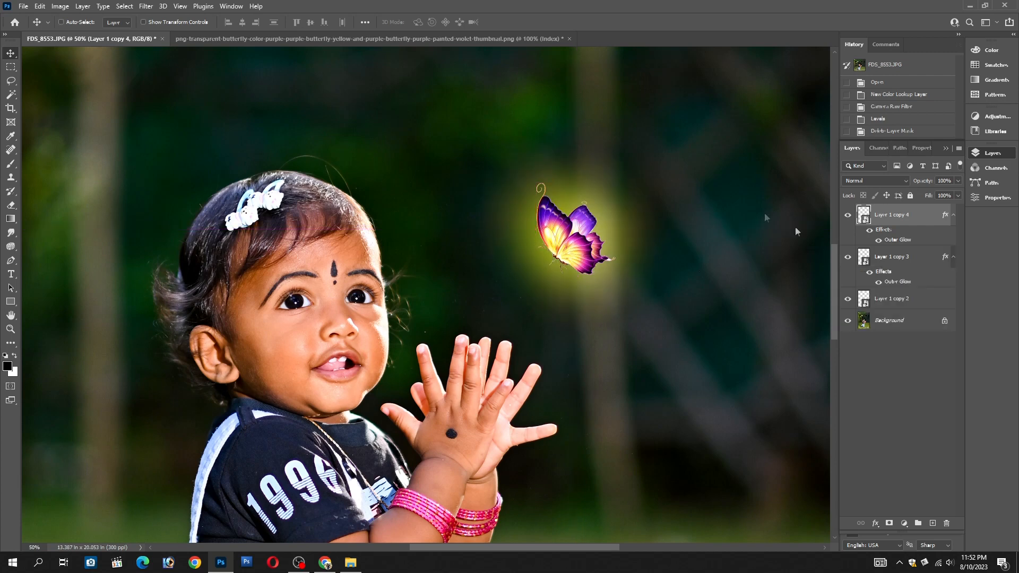
click(146, 6)
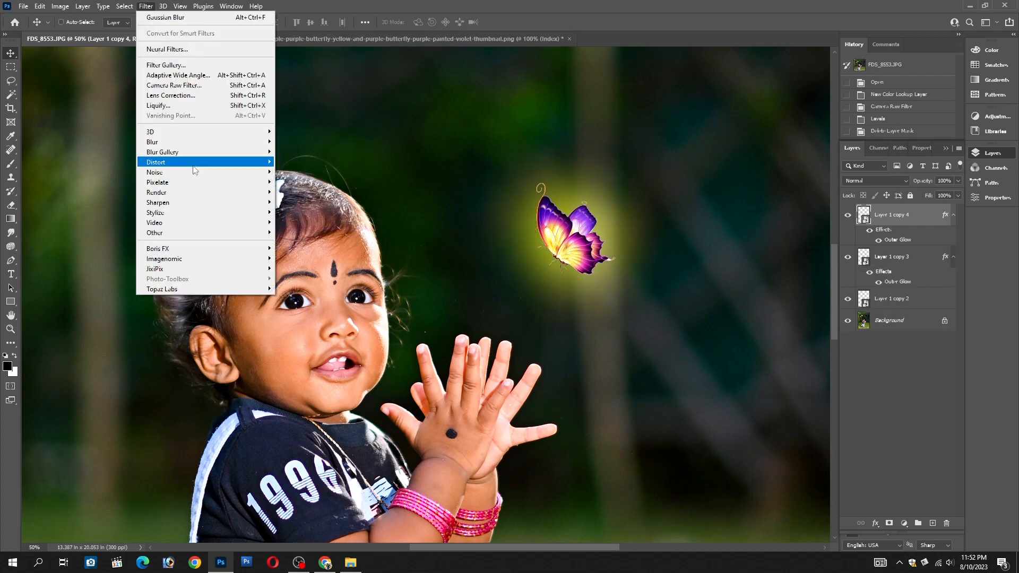
click(913, 342)
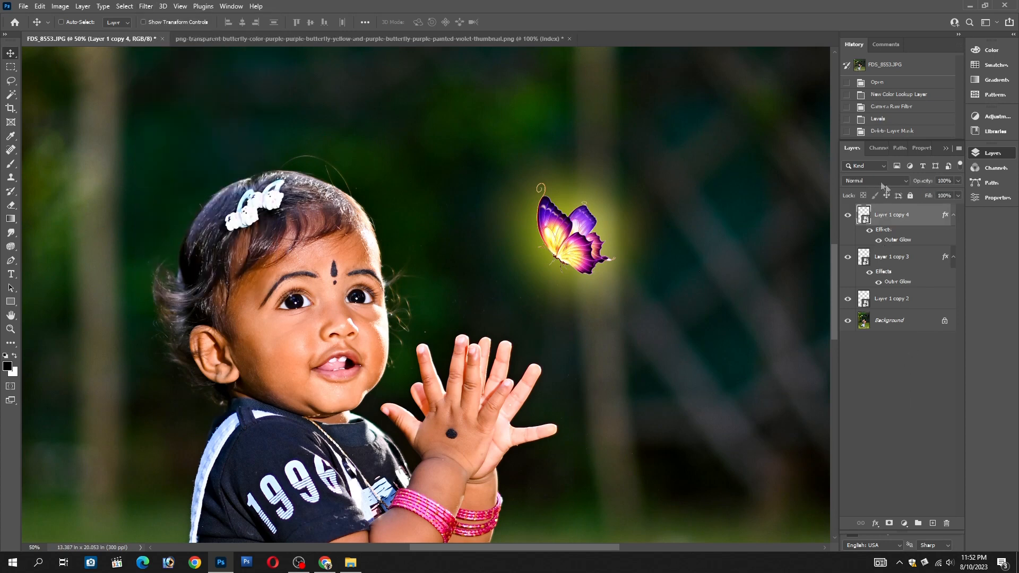
click(879, 182)
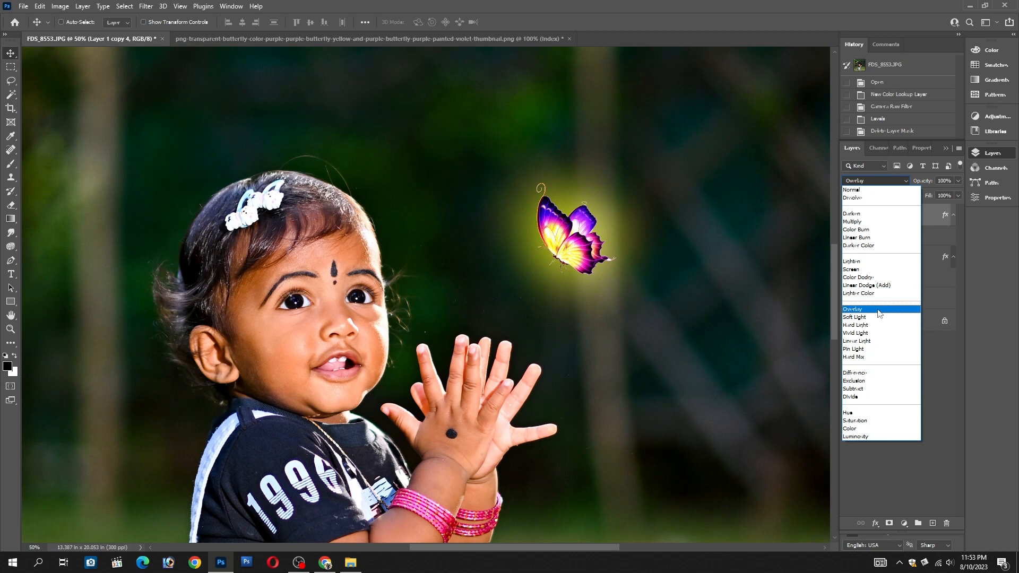
click(878, 310)
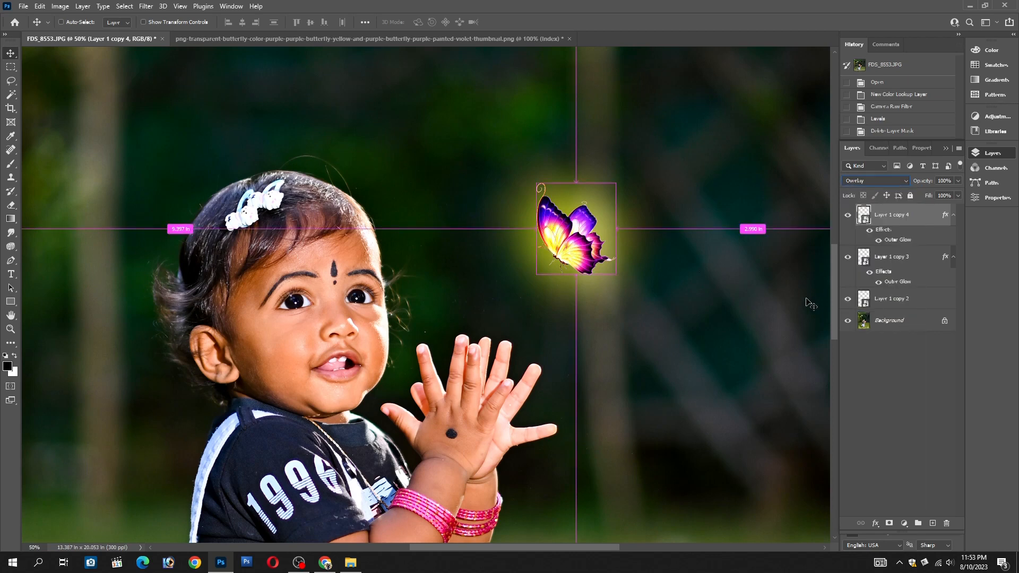
Duplicate the Overlay butterfly layer and apply a Gaussian Blur with a 500-pixel radius to the copy
key(ctrl+j)
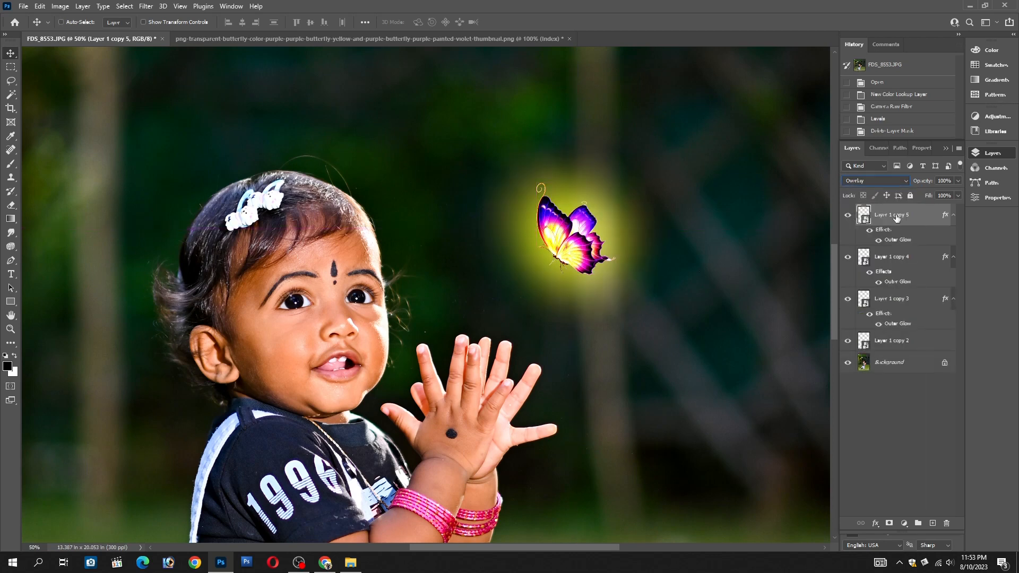
click(146, 7)
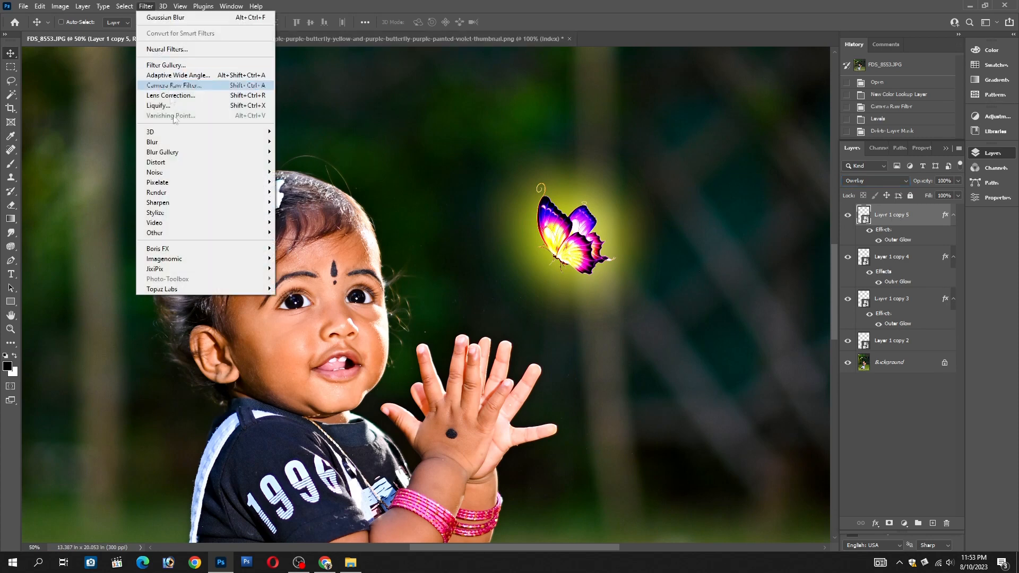
mouse_move(177, 142)
click(302, 182)
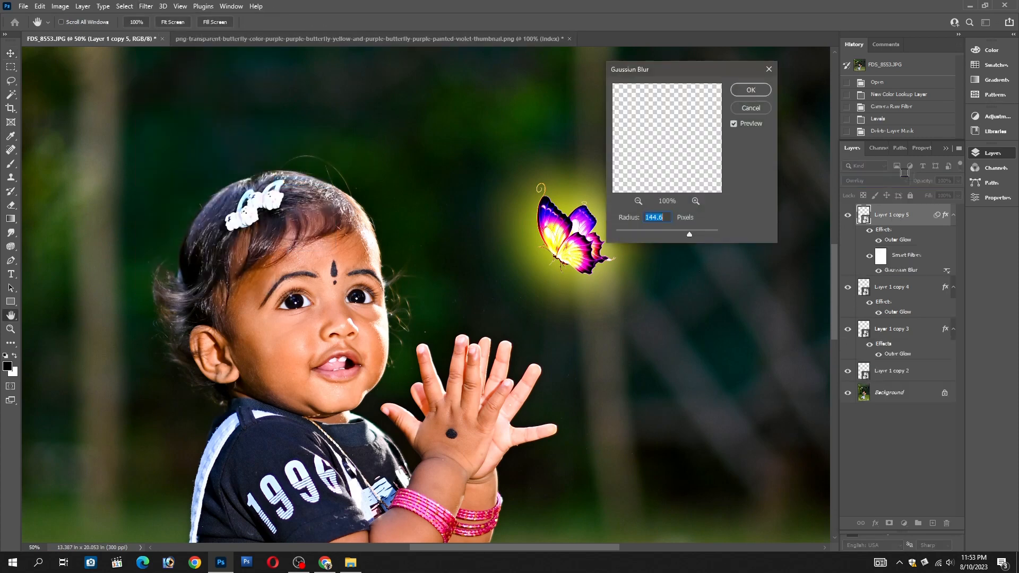
drag(688, 70, 770, 46)
drag(768, 208, 778, 212)
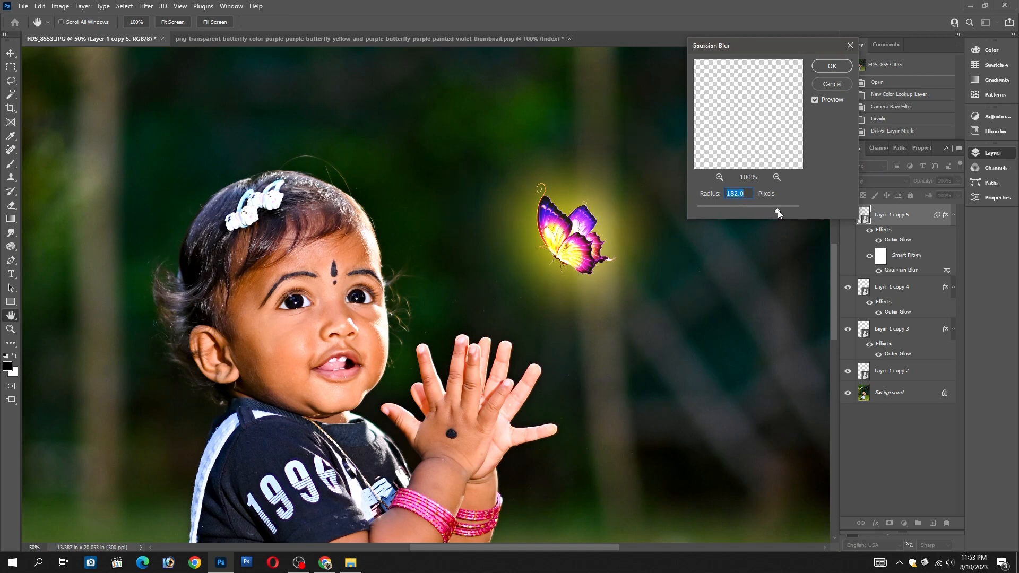
drag(777, 213, 787, 211)
text(500)
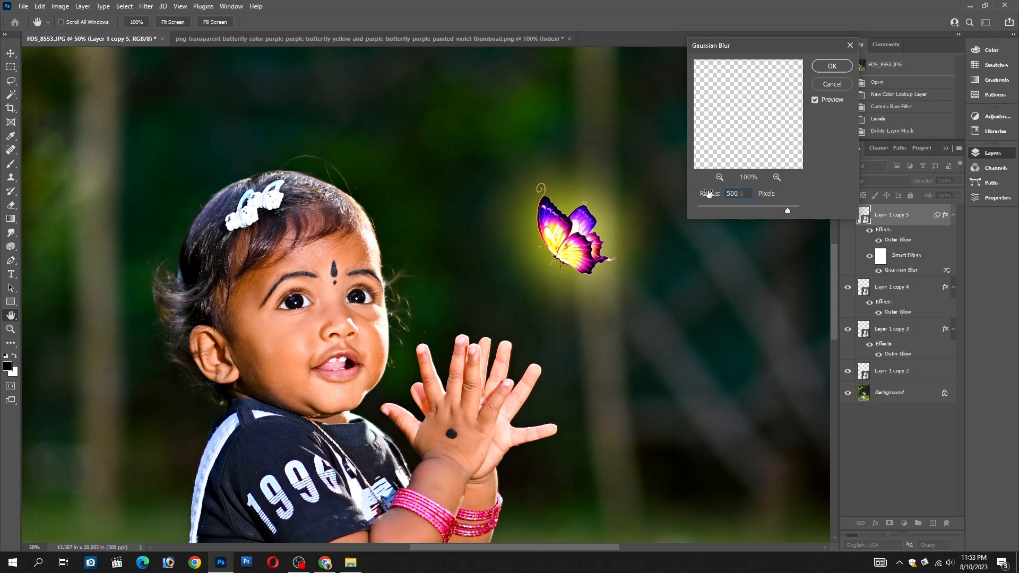
key(Return)
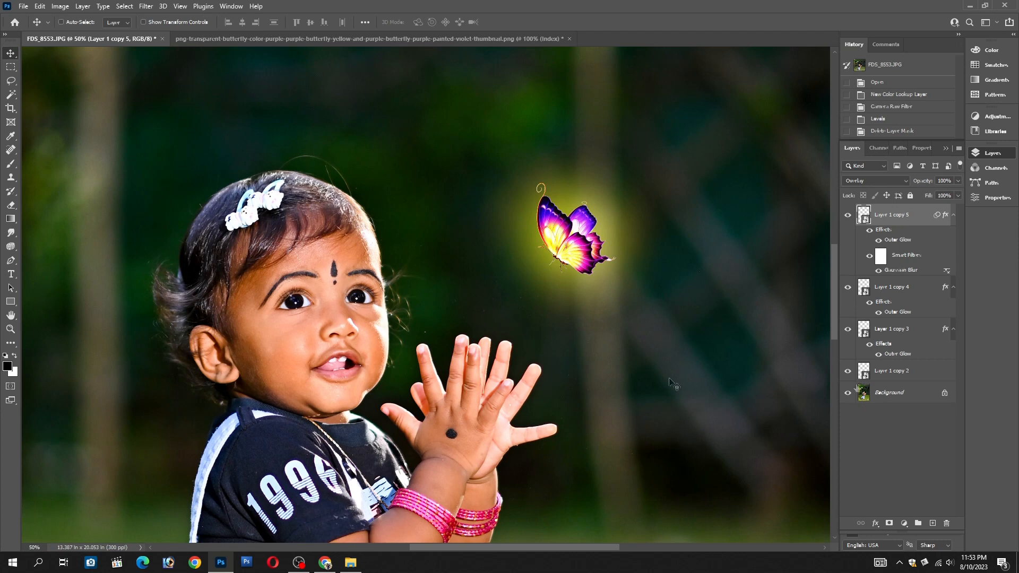
Add a Color Lookup adjustment layer directly above the Background using the Moonlight.3DL 3DLUT file
click(890, 398)
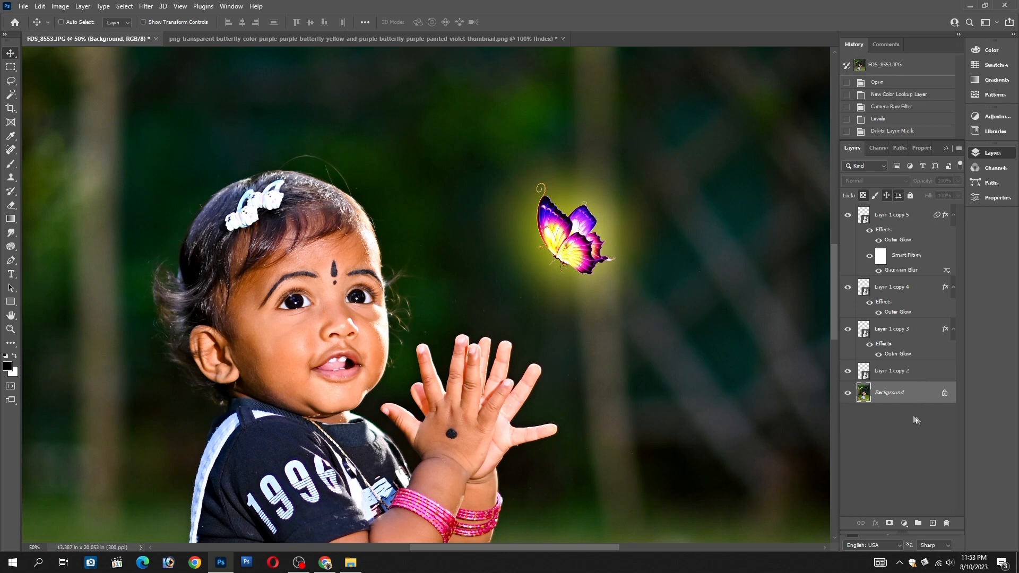
click(905, 524)
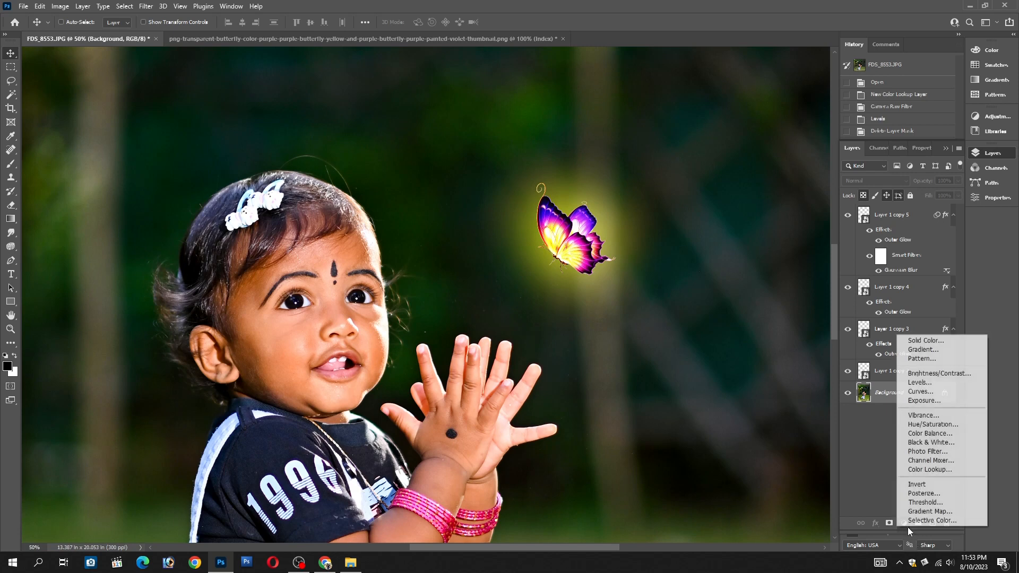
click(945, 469)
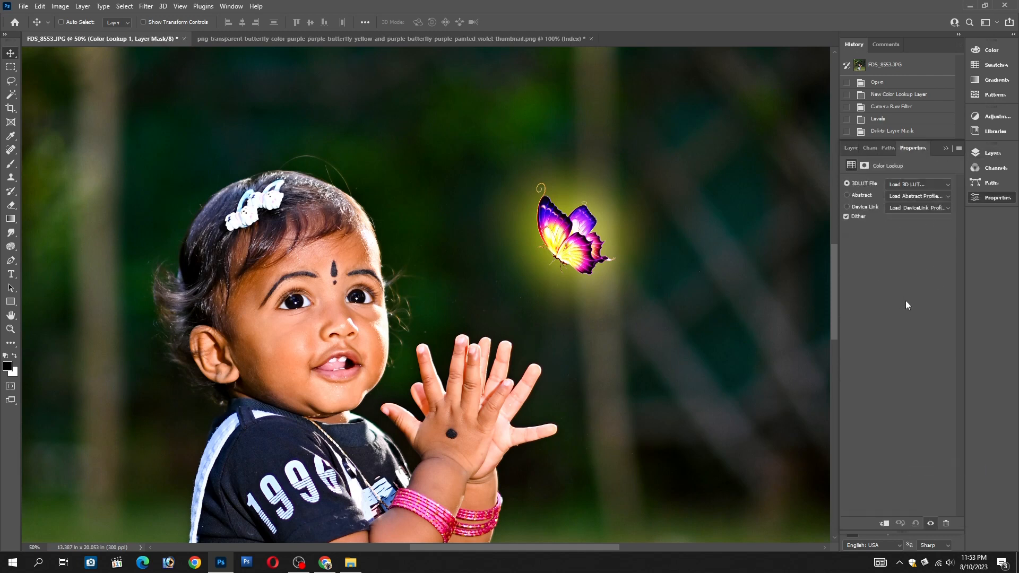
click(915, 184)
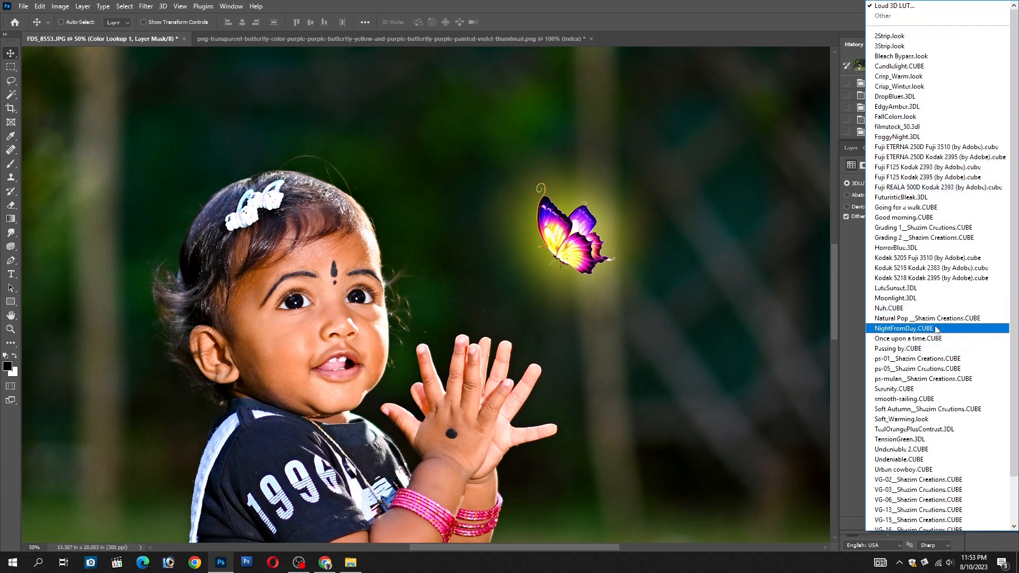
click(911, 300)
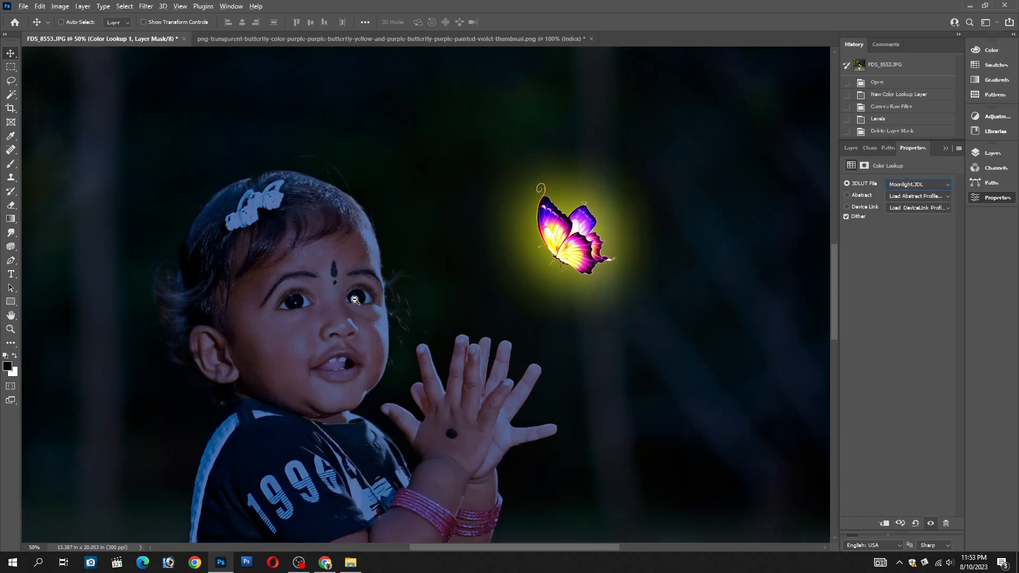
Examine the moonlight grade across the whole photo and up close around the child and butterfly
alt+click(355, 300)
alt+click(355, 300)
alt+click(355, 300)
alt+click(355, 299)
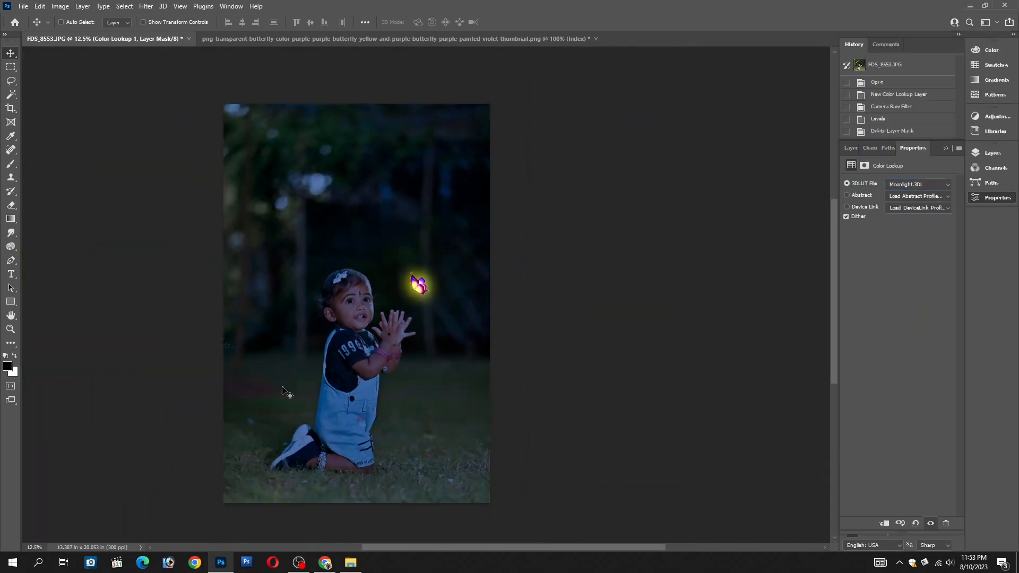
ctrl+click(320, 306)
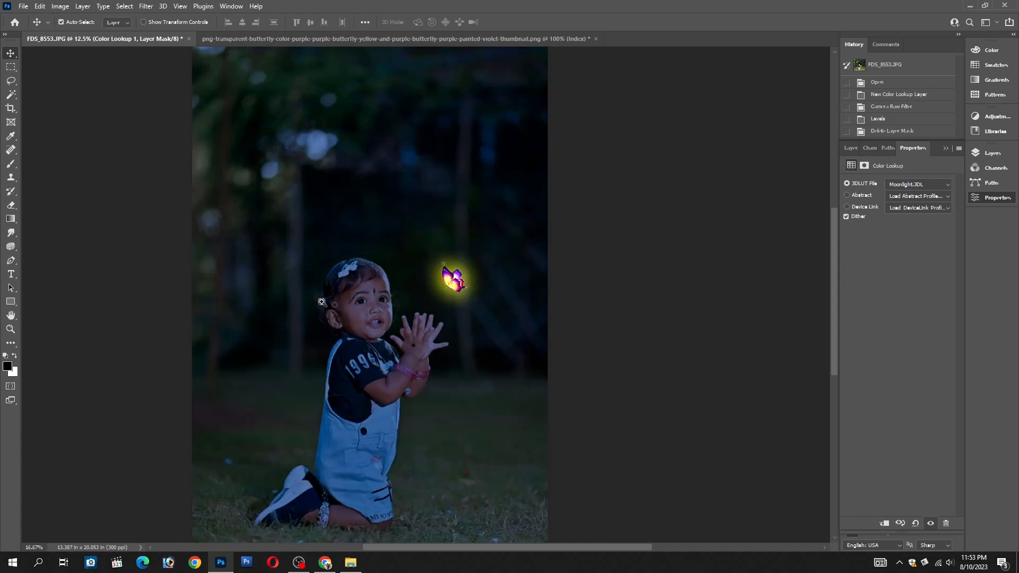
ctrl+click(320, 306)
ctrl+click(380, 313)
ctrl+click(387, 315)
drag(555, 303, 429, 326)
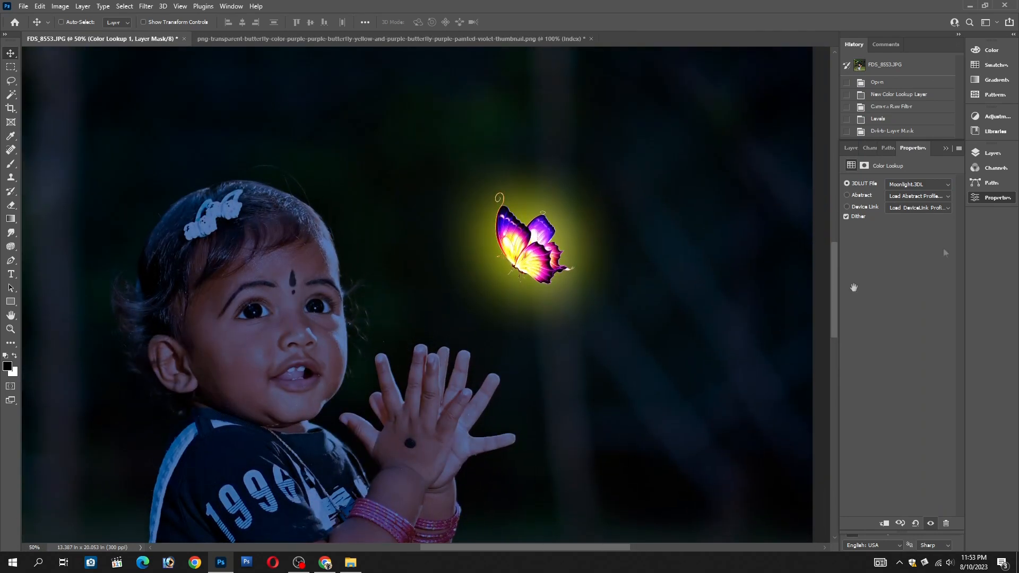
Paint black on the Color Lookup mask over the child's face and hands with a 1500 px brush
click(851, 148)
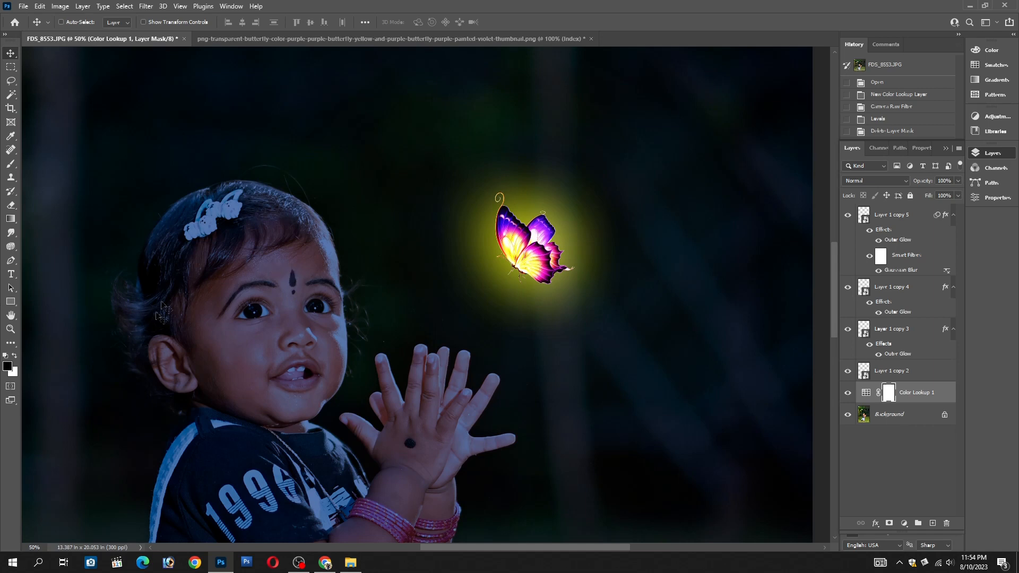
key(b)
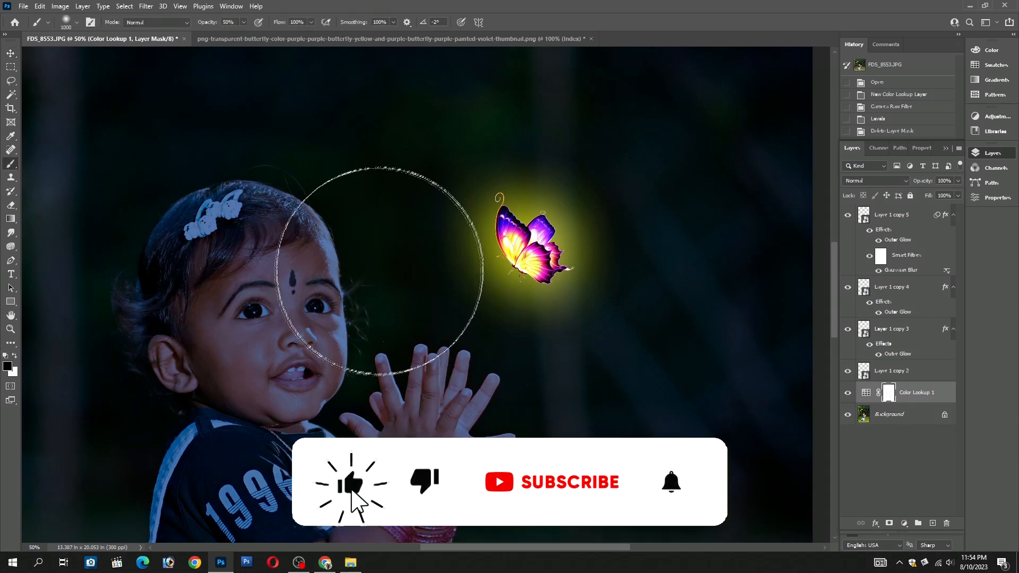
key(bracketright)
key(bracketright)
key(bracketright)
key(bracketright)
key(bracketright)
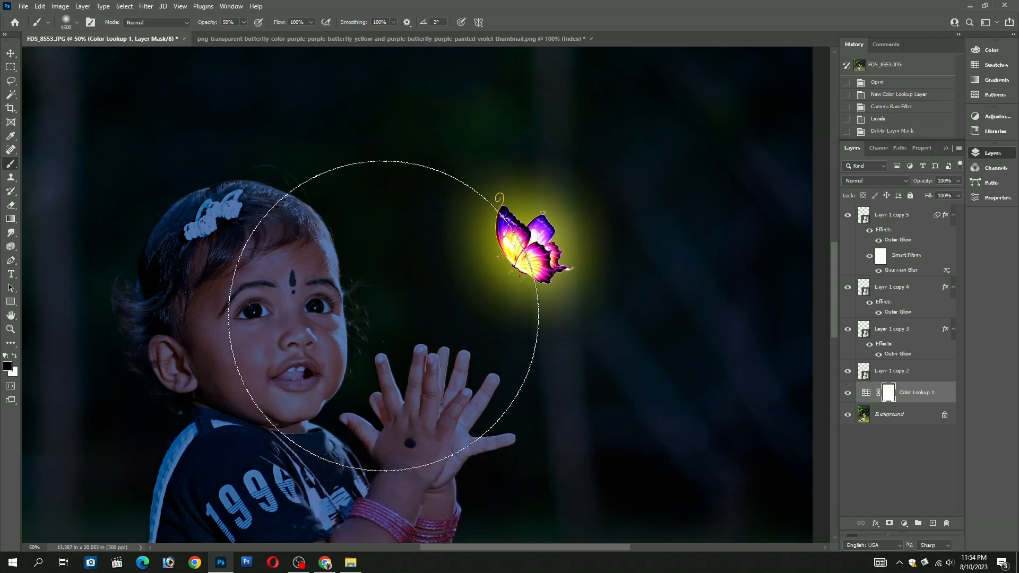
click(383, 316)
click(391, 336)
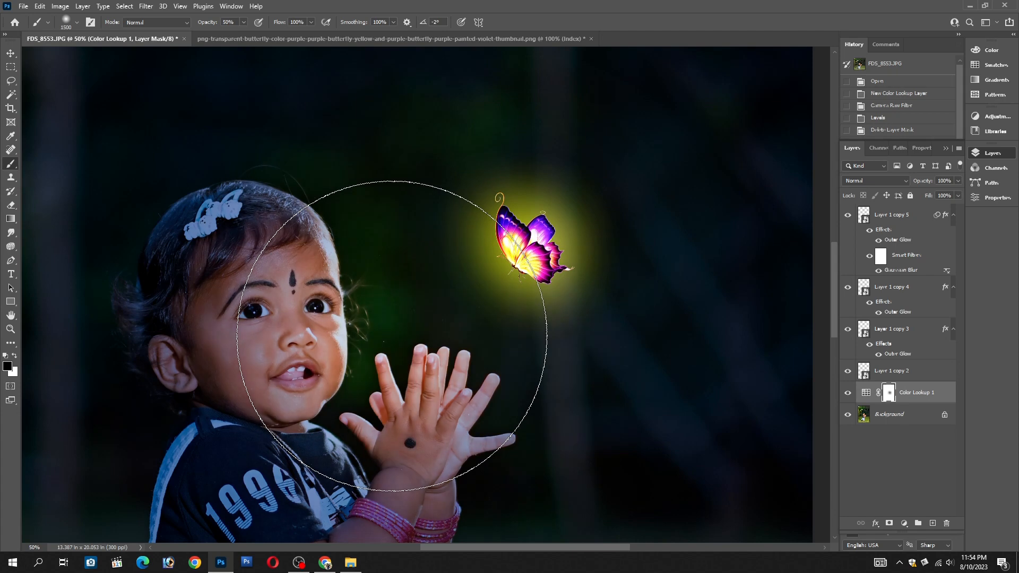
click(357, 234)
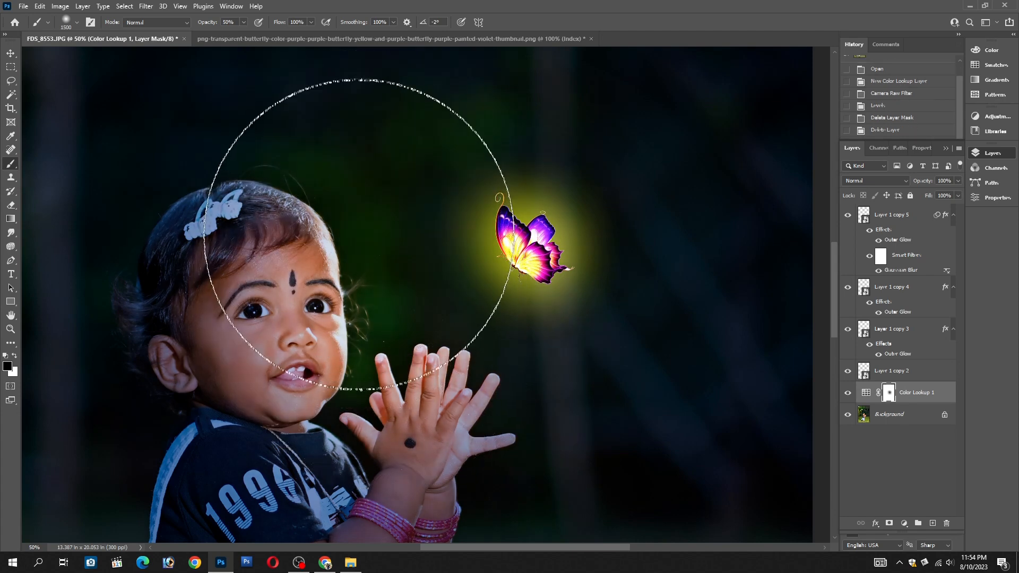
Paint black on the Color Lookup mask over the hands and wrists with a 700 px brush
drag(441, 398, 420, 268)
key(bracketleft)
key(bracketleft)
key(bracketleft)
key(bracketleft)
key(bracketleft)
key(bracketleft)
key(bracketleft)
key(bracketleft)
click(446, 330)
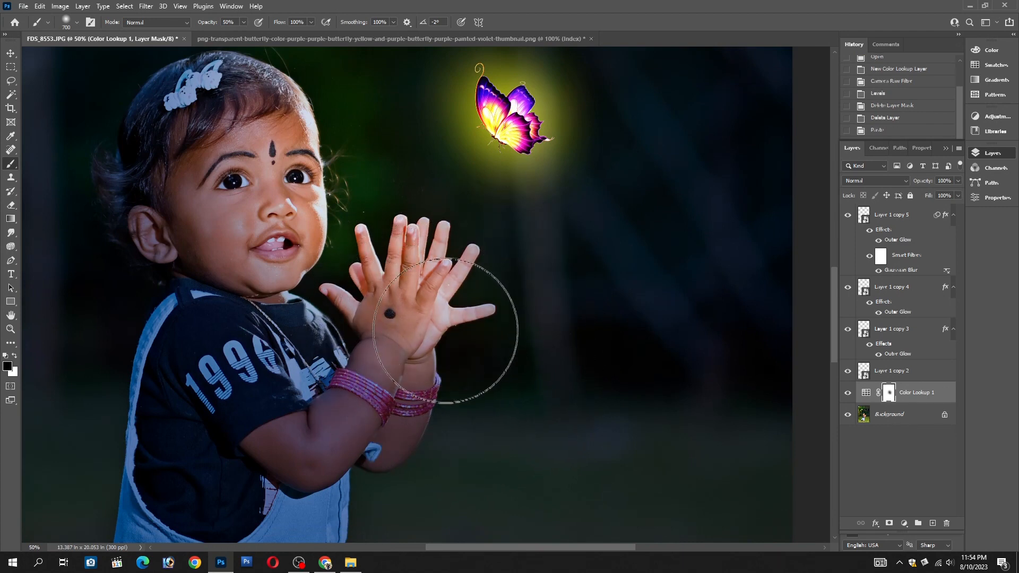
click(458, 366)
click(466, 399)
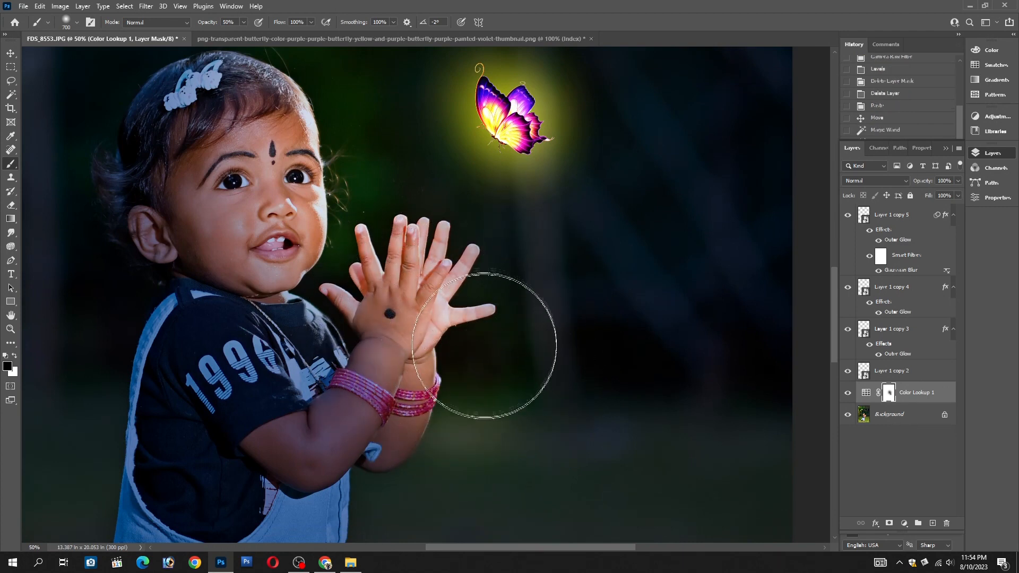
Try to brighten the forearm below the bangles on the Color Lookup mask with a 300 px brush
key(bracketleft)
key(bracketleft)
key(bracketleft)
key(bracketleft)
drag(424, 419, 411, 463)
key(ctrl+z)
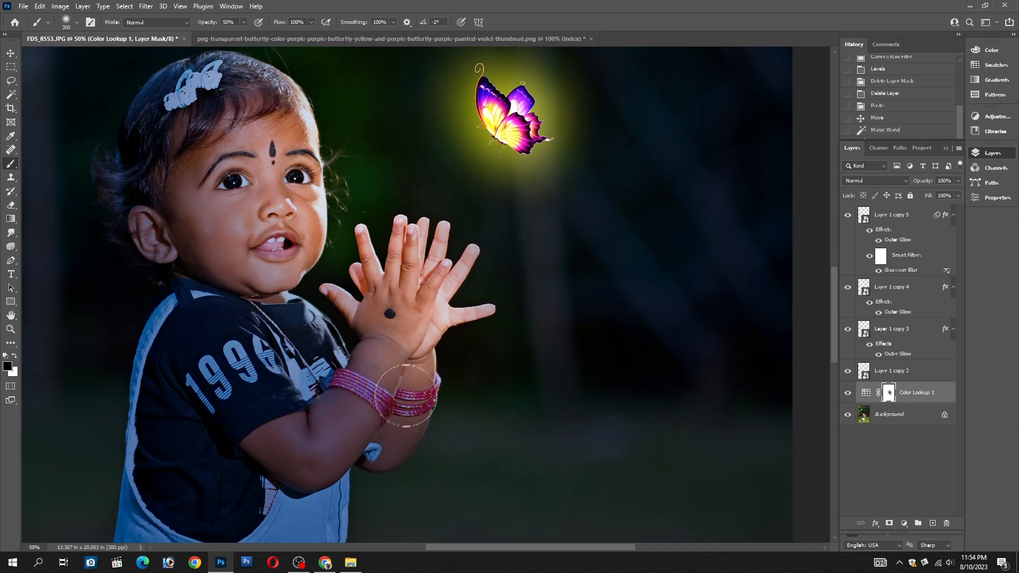
Brighten the hands and wrists further by painting on the Color Lookup mask with a 500 px brush
key(bracketright)
key(bracketright)
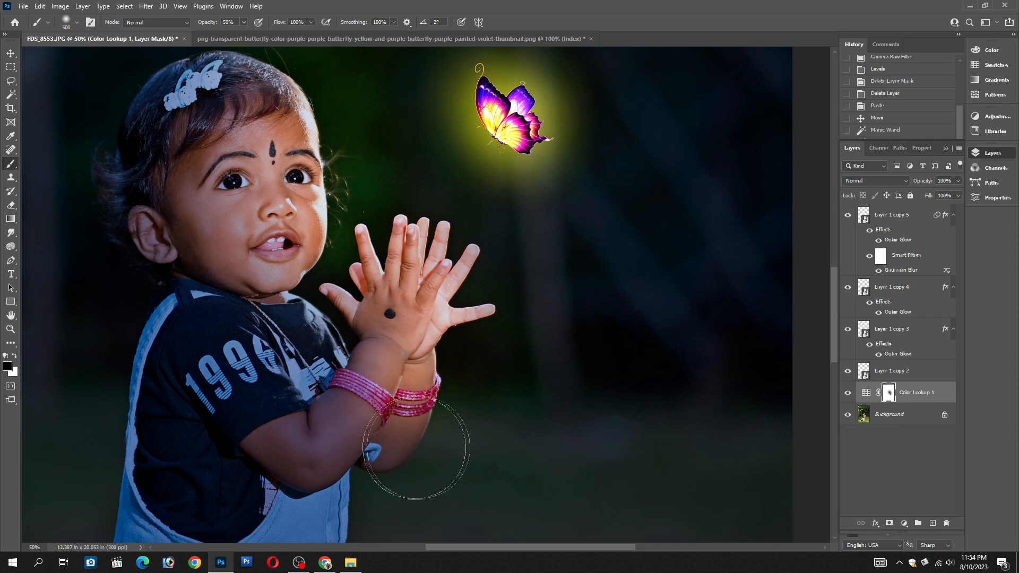
click(419, 344)
click(424, 291)
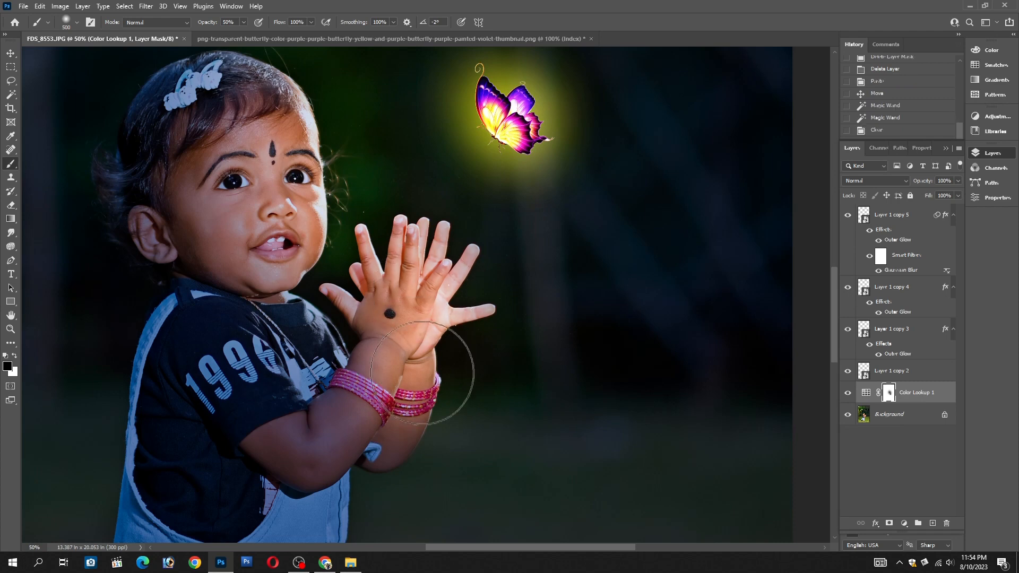
key(ctrl+d)
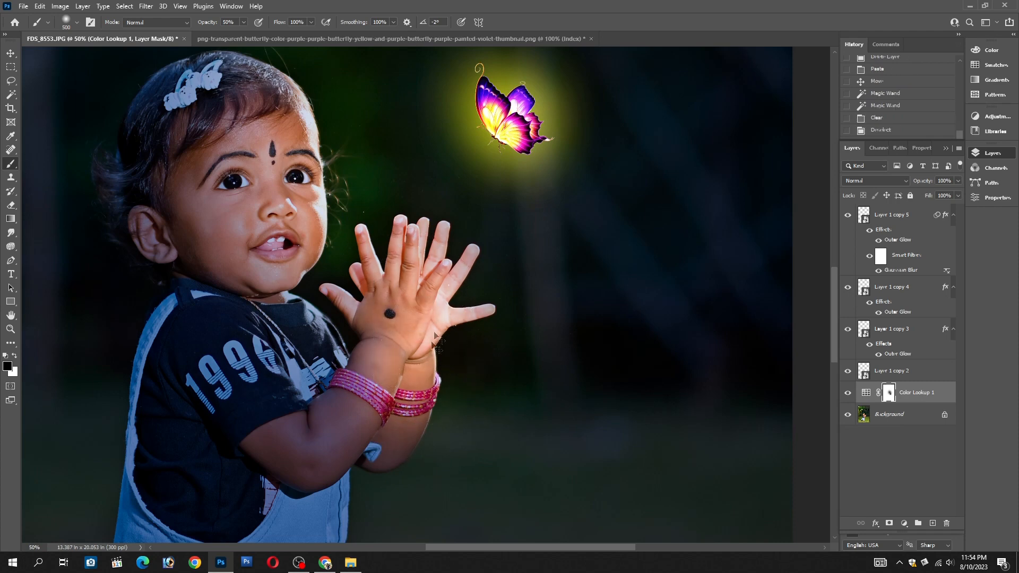
Paint on the Color Lookup mask over the child's forearms below the bangles with an 800 px brush
mouse_move(294, 189)
mouse_down()
mouse_move(289, 223)
mouse_move(318, 340)
mouse_move(358, 433)
mouse_up()
drag(291, 142, 345, 299)
scroll(342, 292, down, 2)
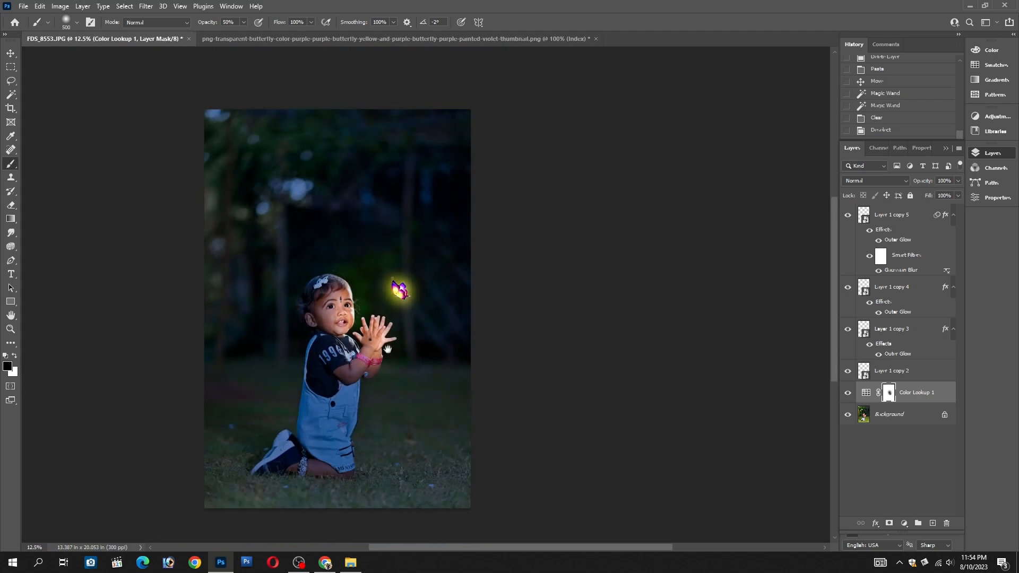
scroll(375, 329, up, 1)
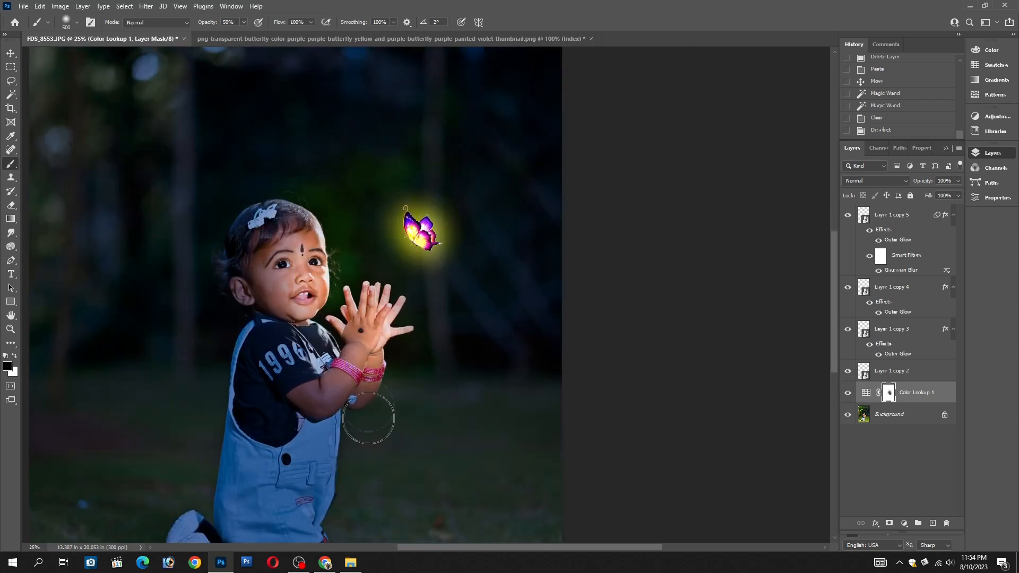
key(bracketright)
key(bracketright)
mouse_move(348, 399)
mouse_down()
mouse_move(360, 391)
mouse_move(371, 411)
mouse_move(358, 395)
mouse_up()
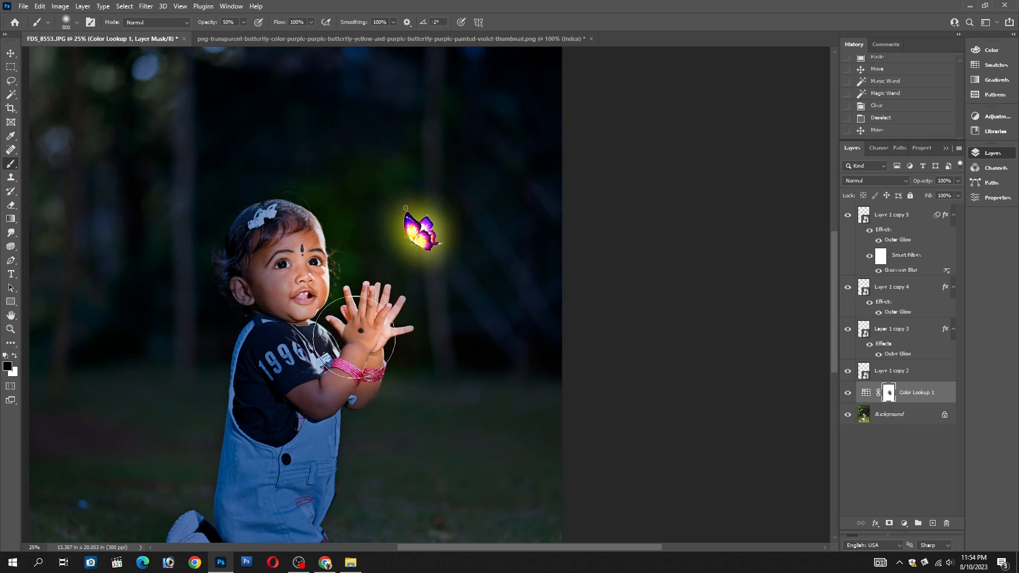
Widen the lit area between the child and the butterfly on the Color Lookup mask with a 1900 px brush
key(bracketright)
key(bracketright)
key(bracketright)
key(bracketright)
key(bracketright)
key(bracketright)
key(bracketright)
key(bracketright)
key(bracketright)
key(bracketright)
key(bracketright)
key(bracketright)
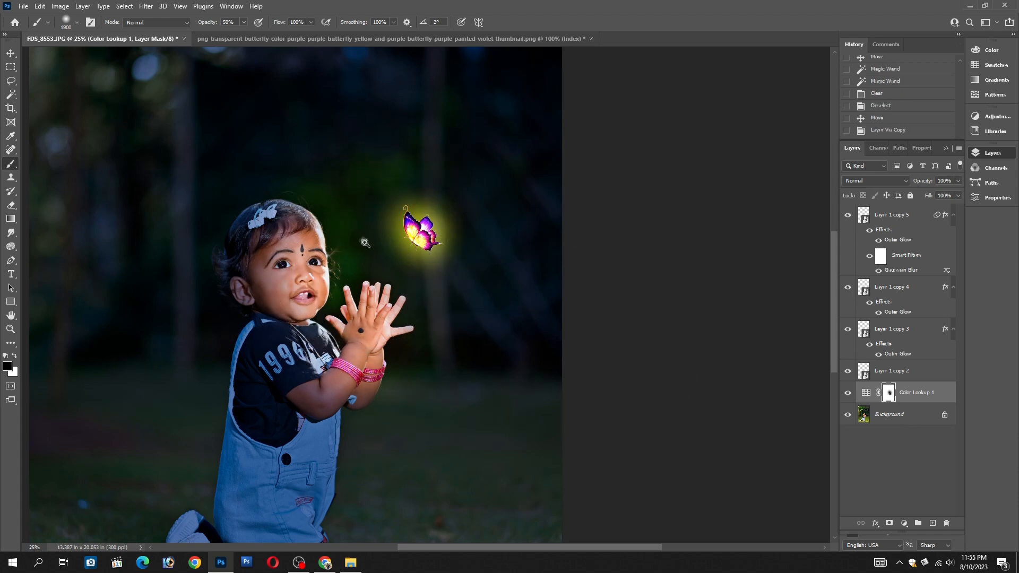
Create a new empty layer above the Color Lookup layer and set the foreground color to yellow fff200
click(356, 247)
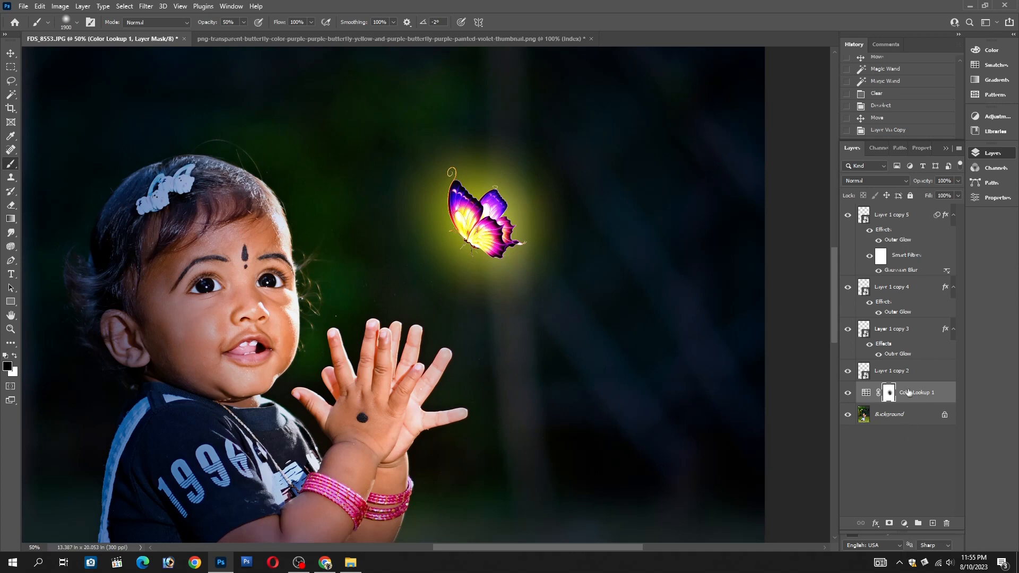
click(934, 524)
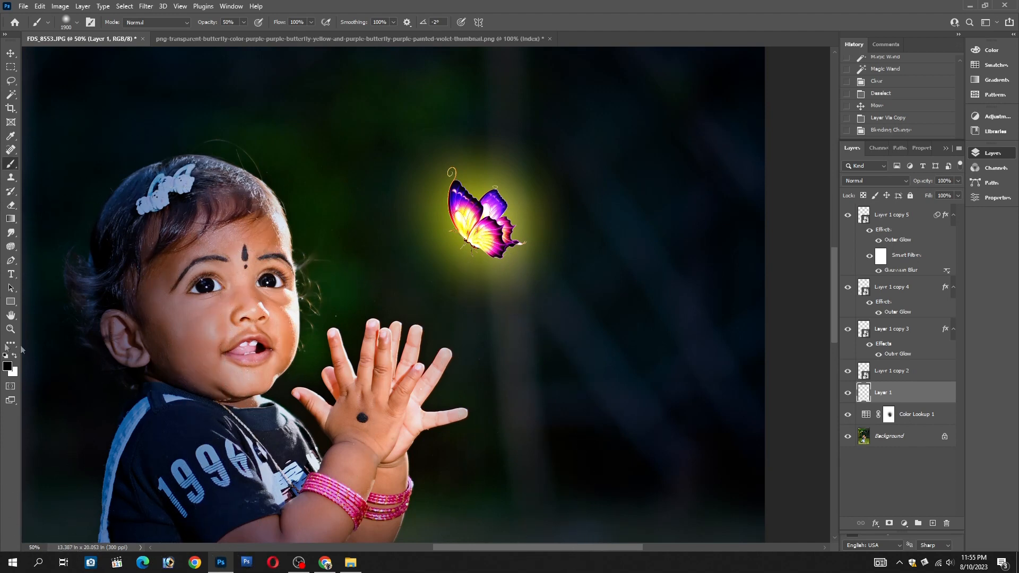
click(11, 370)
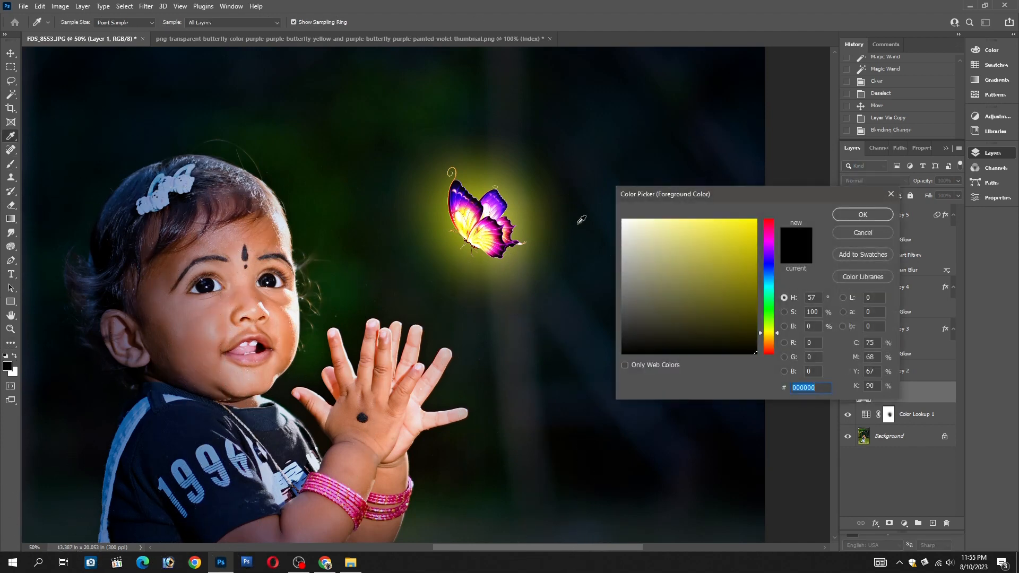
drag(753, 222, 800, 197)
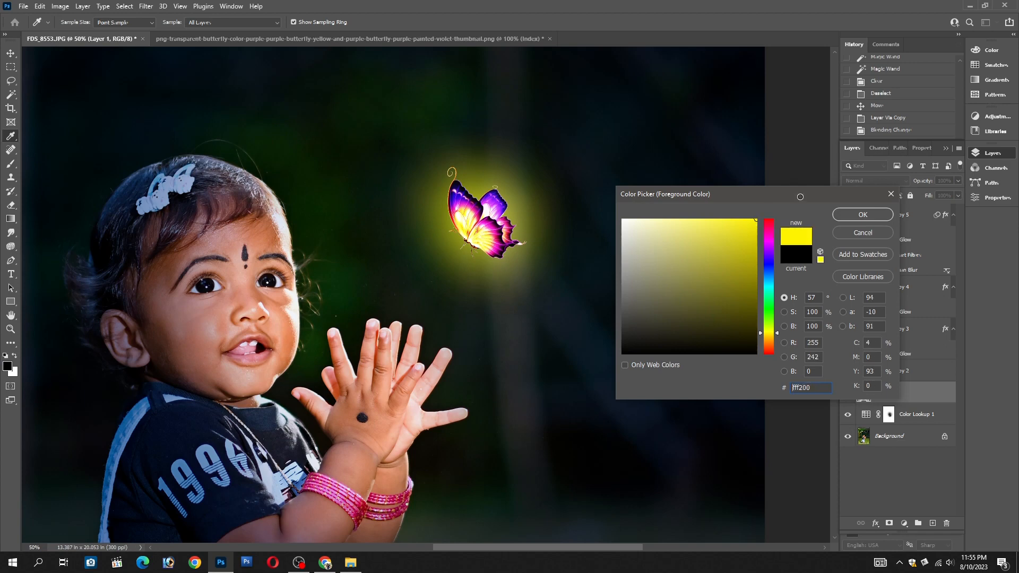
click(863, 215)
Try a single yellow dab between the child's face and the butterfly with a 2000 px brush
key(bracketleft)
key(bracketleft)
key(bracketright)
key(bracketright)
key(bracketright)
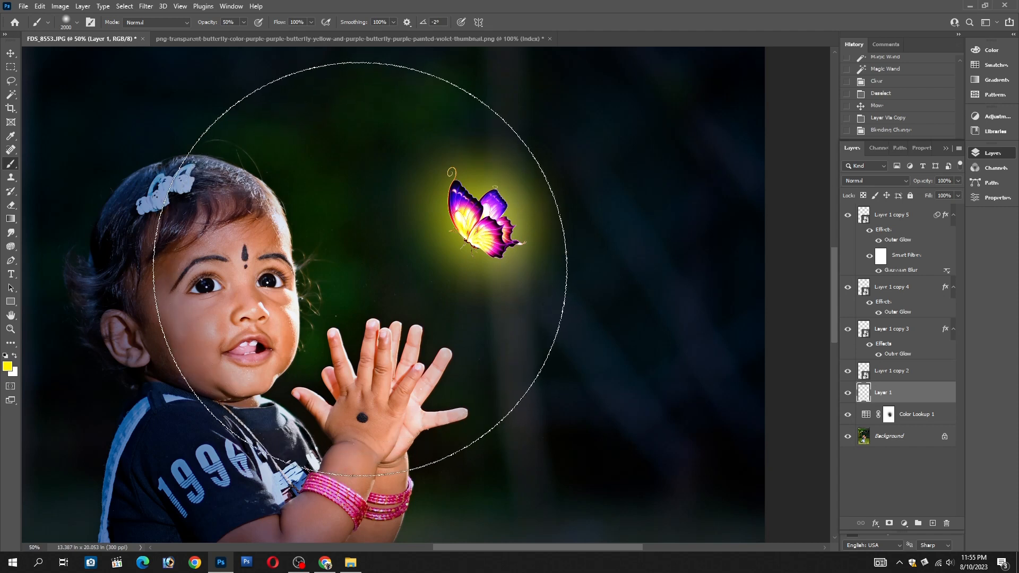
click(360, 269)
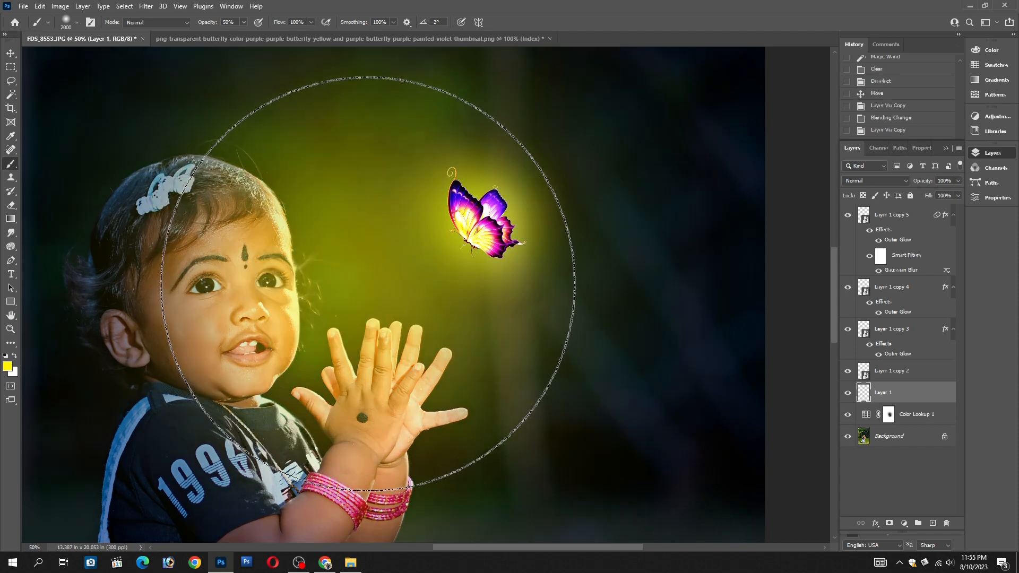
key(ctrl+z)
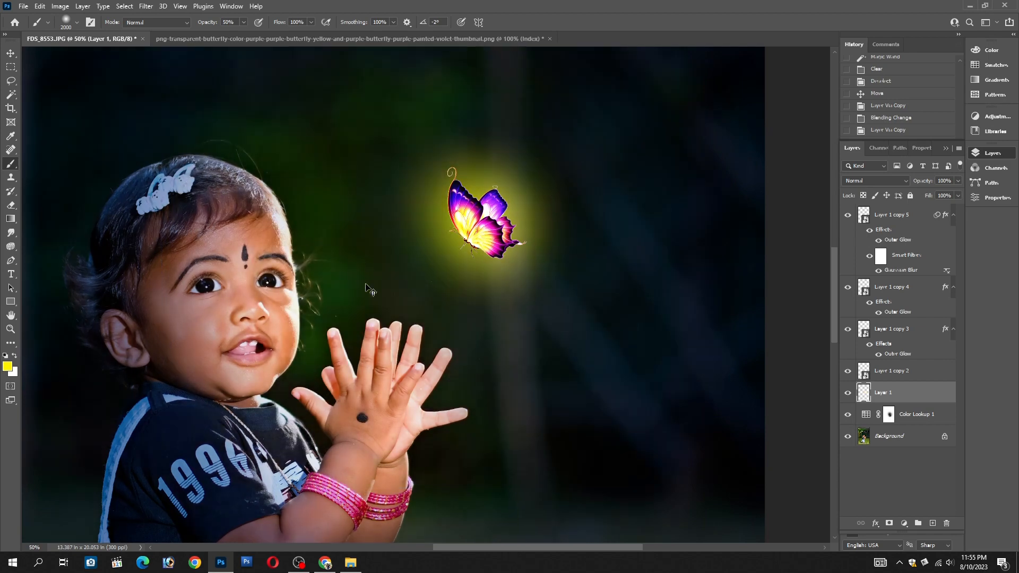
Paint one yellow dab of light over the child's face and hands with a 2300 px brush on the new layer
key(bracketright)
key(bracketright)
key(bracketright)
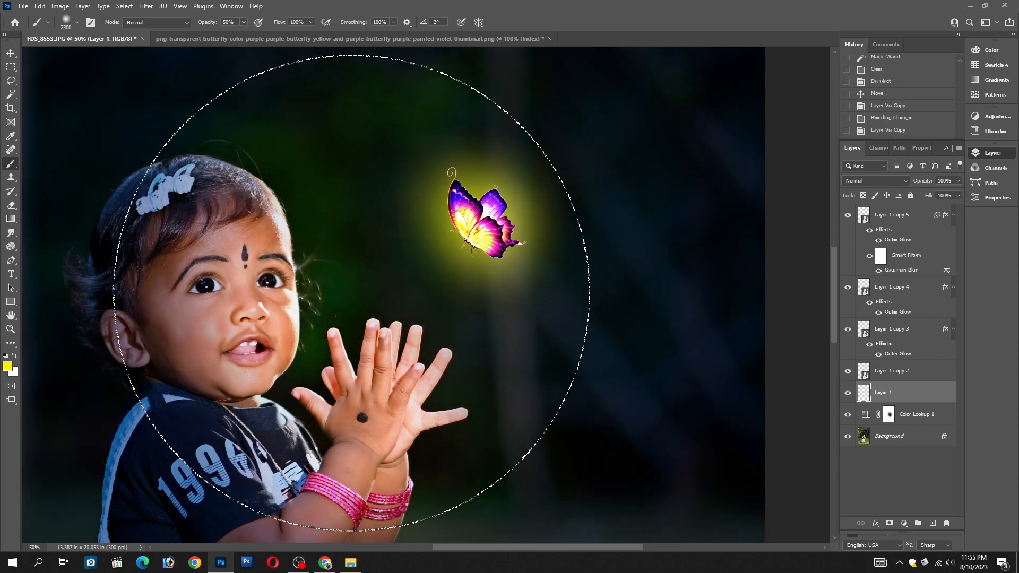
click(351, 293)
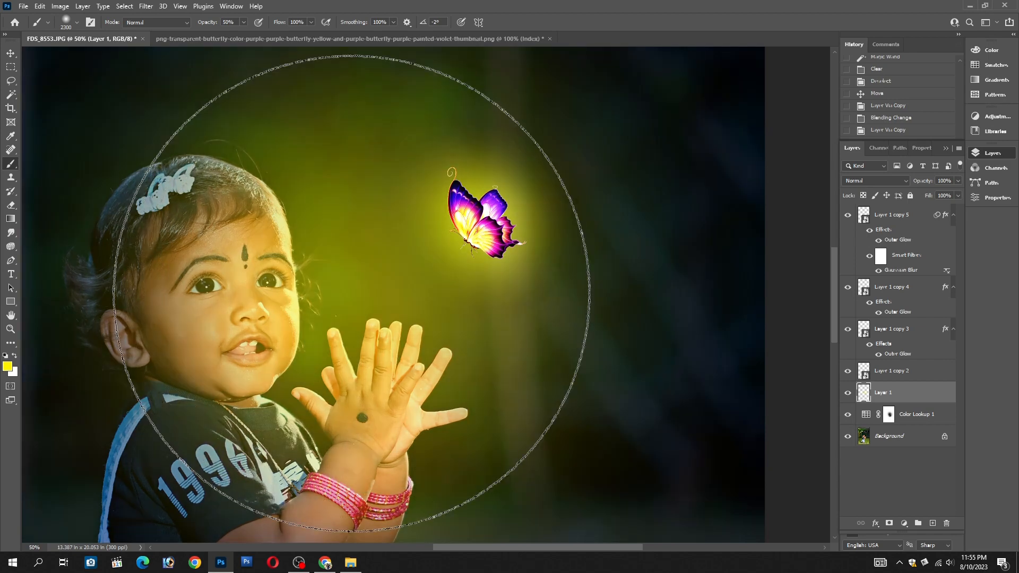
Set the yellow light layer's blend mode to Color Burn
key(v)
click(848, 183)
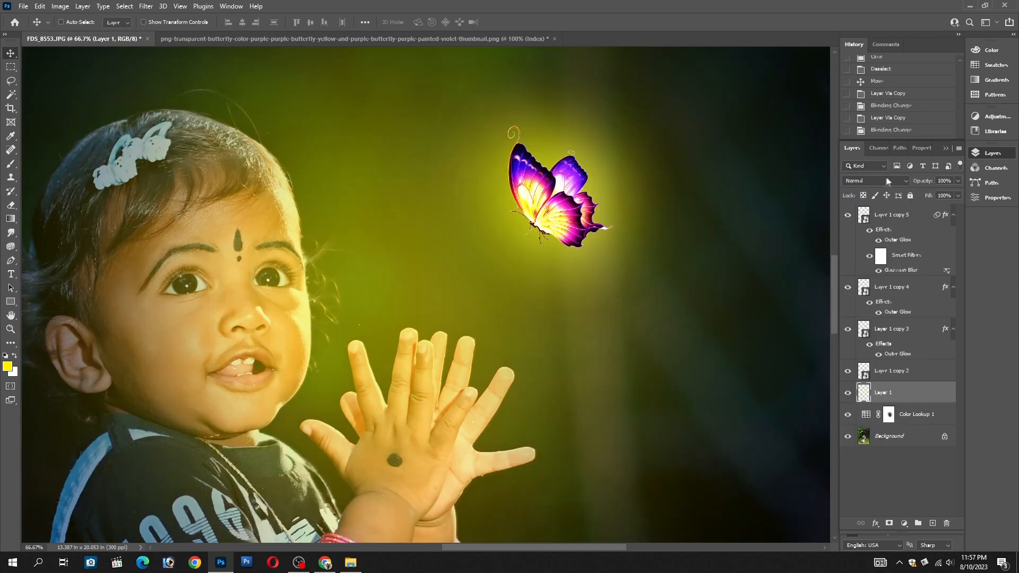
click(887, 181)
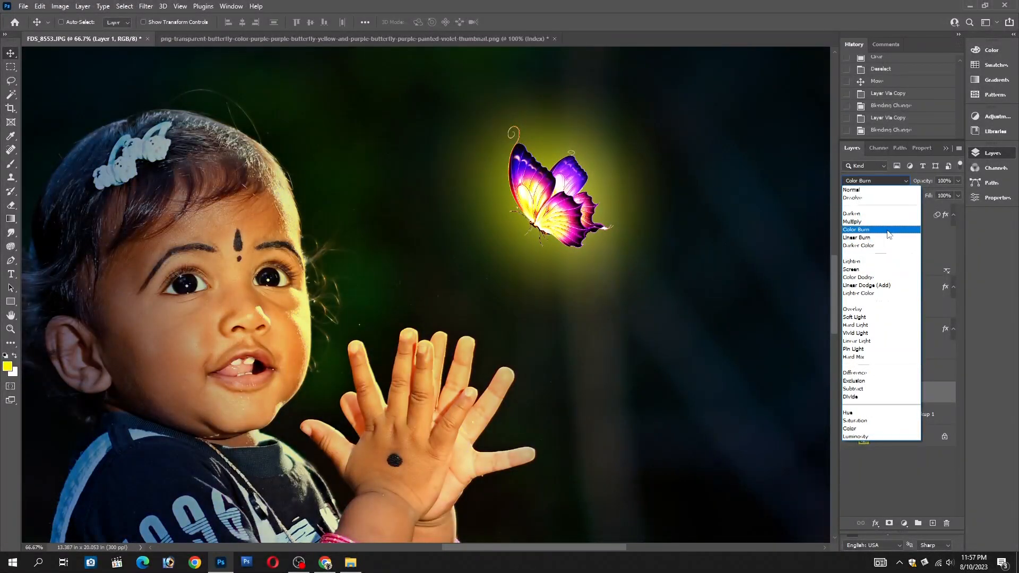
click(887, 230)
alt+click(349, 279)
alt+click(351, 279)
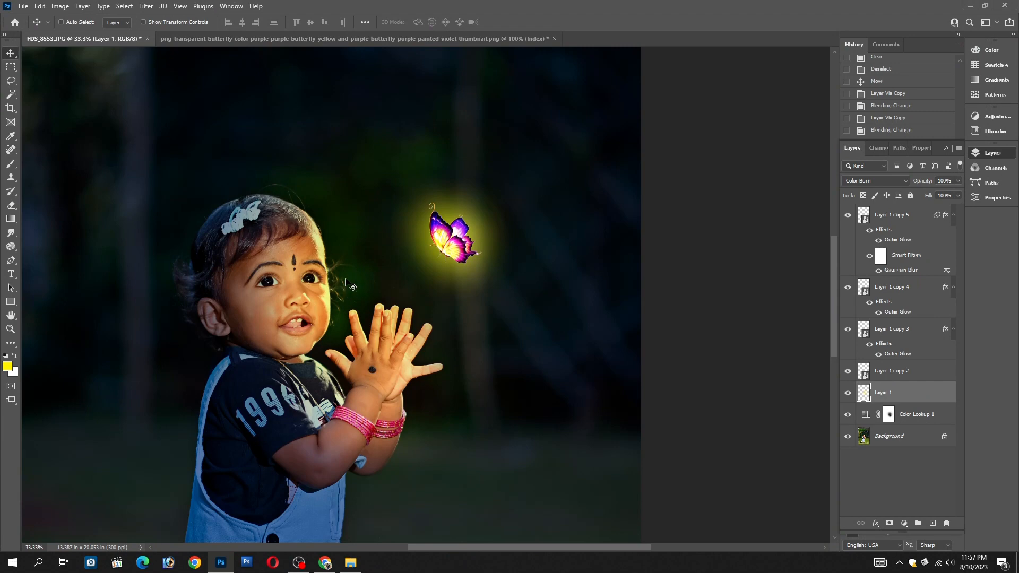
Paint yellow light over the child's hair clip and the lit edge of the face with a brush reduced to about 600 px
key(b)
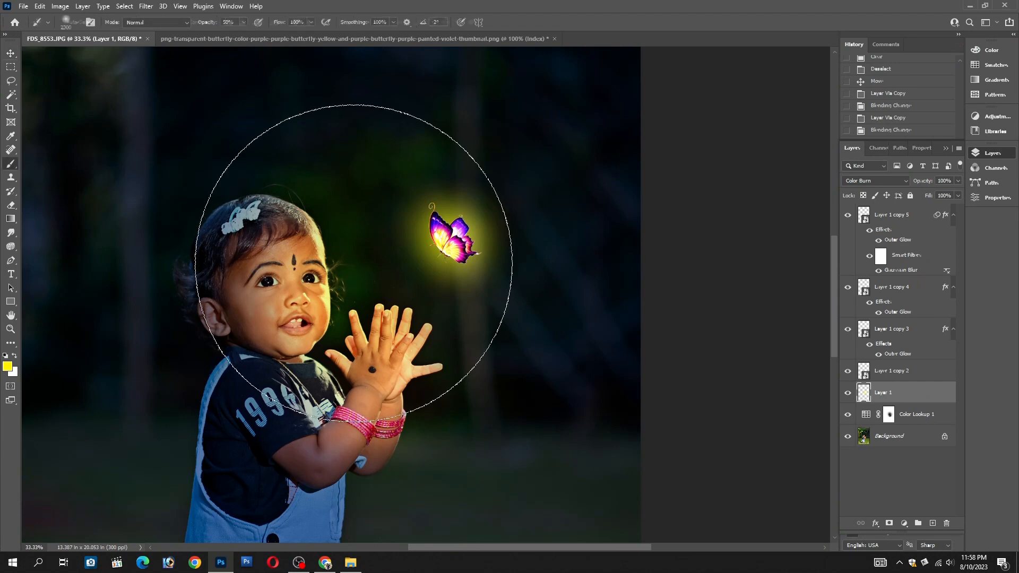
key(bracketleft)
key(bracketleft)
key(bracketleft)
key(bracketleft)
key(bracketleft)
key(bracketleft)
key(bracketleft)
key(bracketleft)
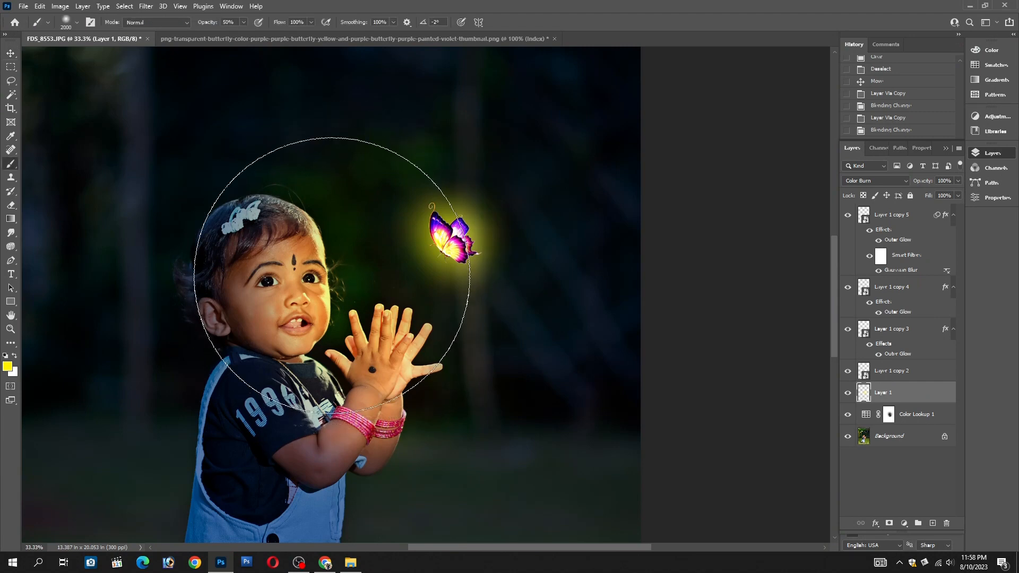
key(bracketleft)
key(bracketleft)
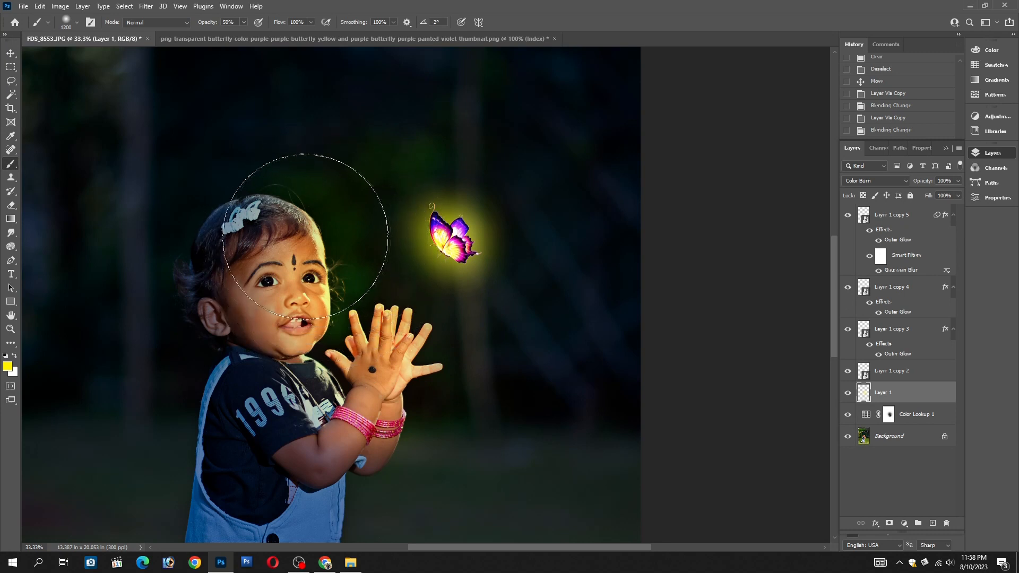
key(bracketleft)
key(bracketleft)
key(bracketleft)
key(bracketleft)
key(bracketleft)
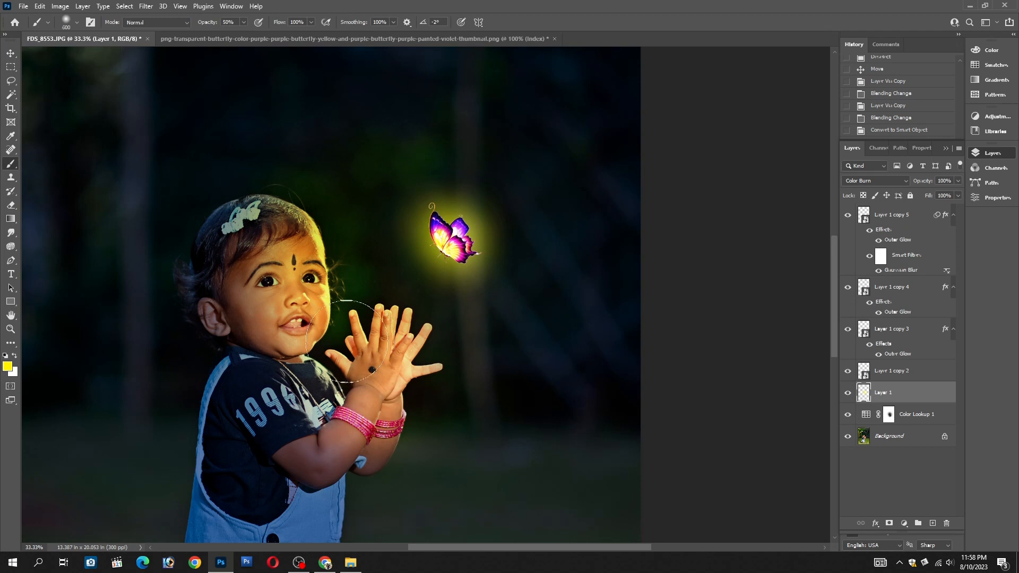
key(ctrl+j)
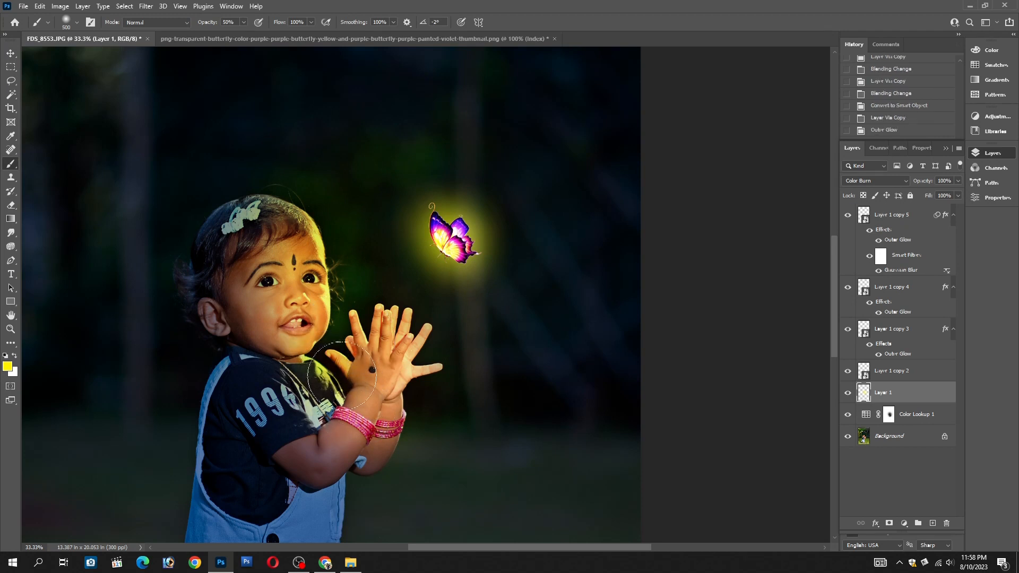
Dab more yellow light around the child's shirt collar and hands with 500 to 700 px brushes
click(348, 328)
key(bracketright)
key(bracketright)
click(423, 379)
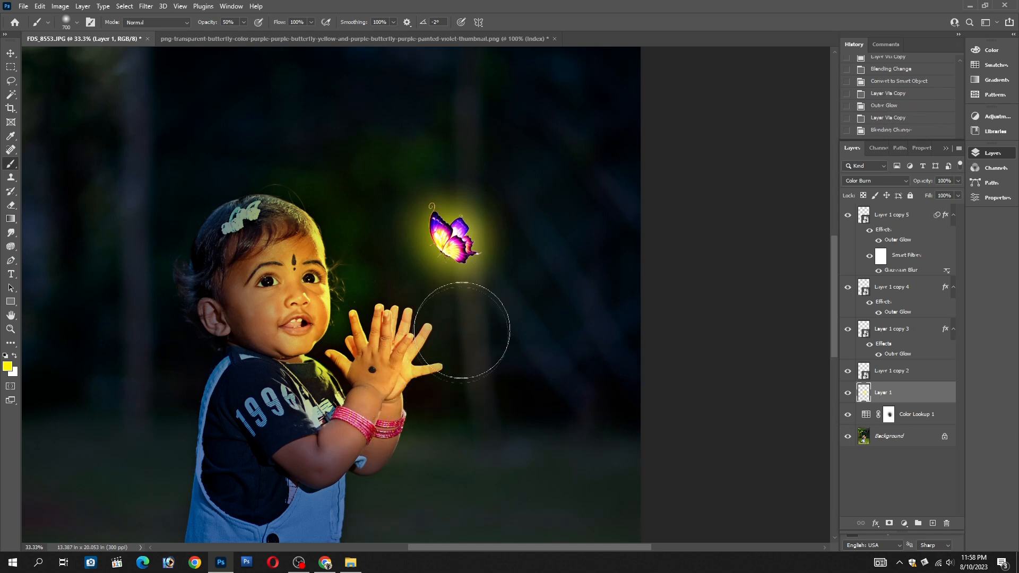
key(bracketright)
key(bracketright)
key(bracketright)
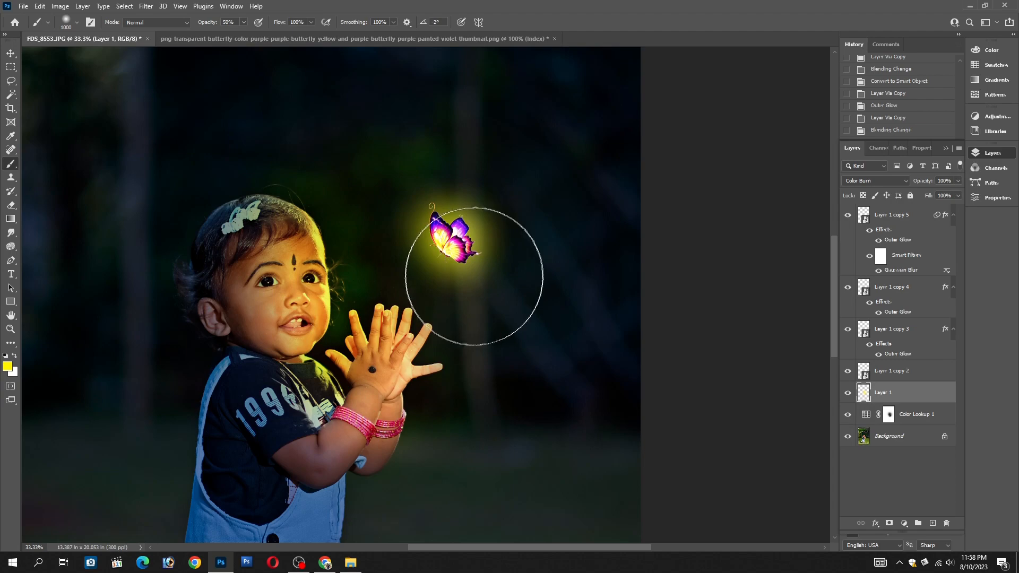
Duplicate the yellow light layer and set the copy's blend mode to Dissolve to scatter yellow specks
key(v)
ctrl+click(323, 244)
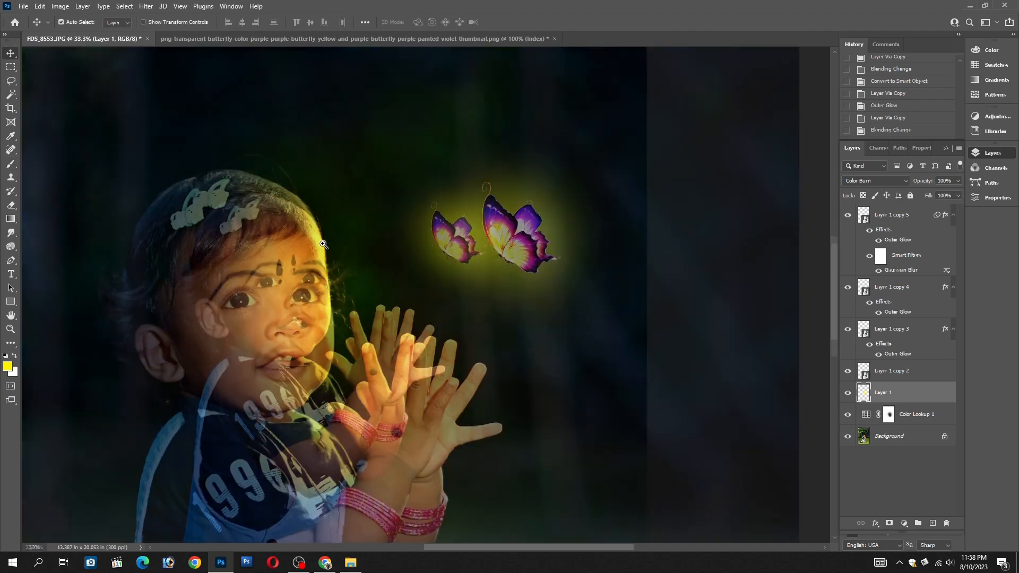
key(h)
drag(467, 267, 483, 300)
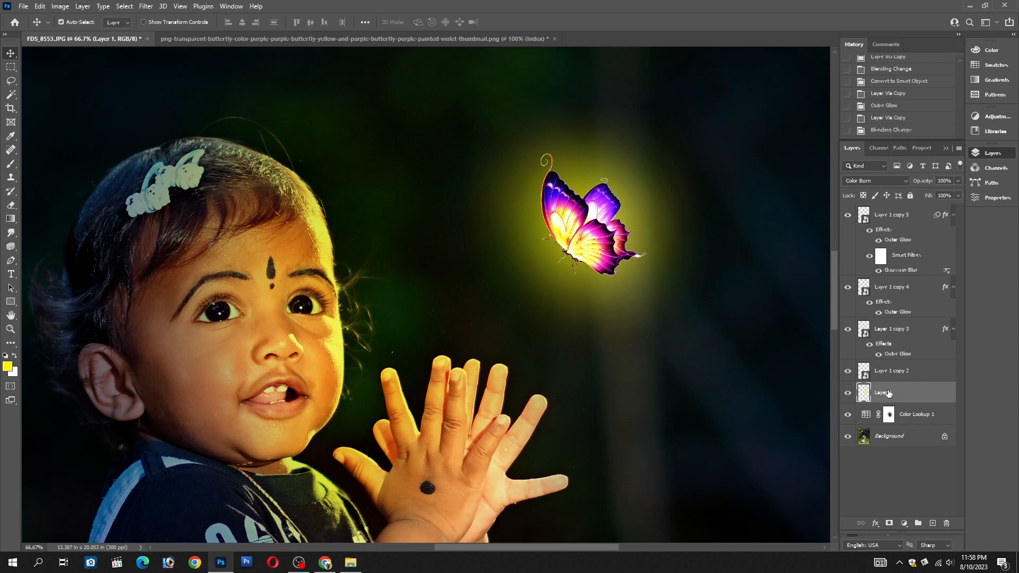
key(ctrl+j)
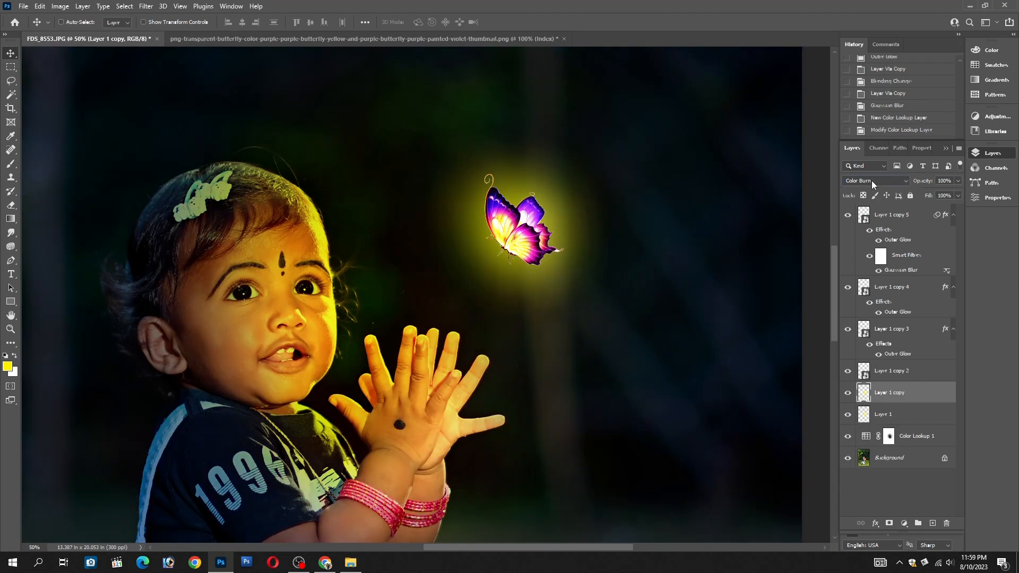
click(872, 180)
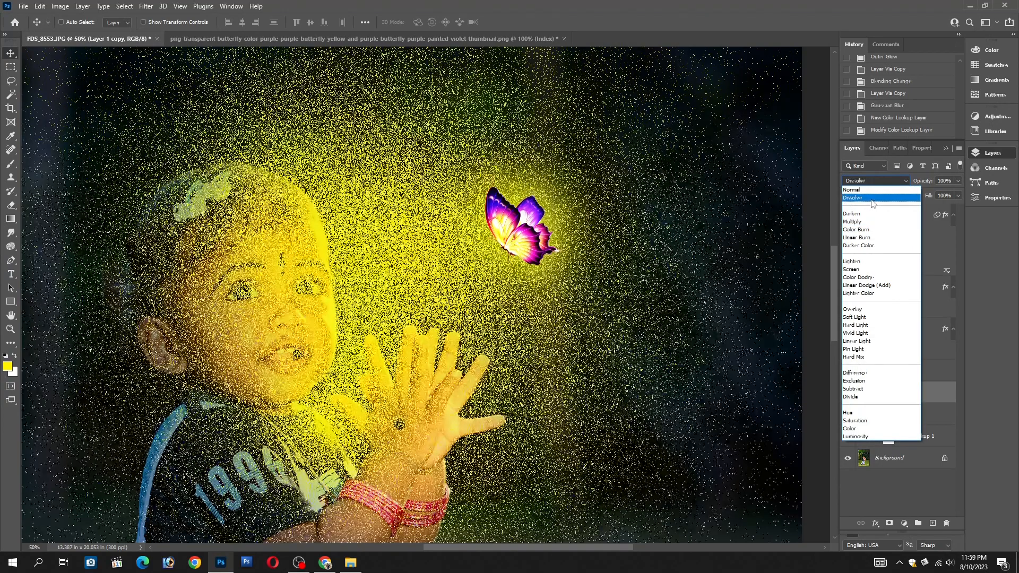
click(868, 197)
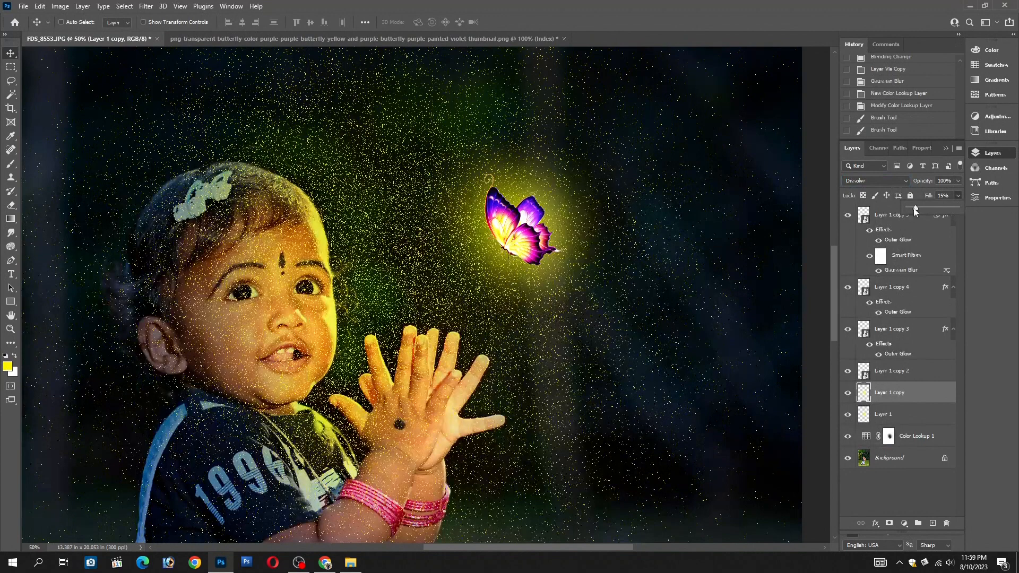
Reduce the Dissolve layer's fill to 1% and its opacity to 17%
drag(914, 211, 910, 208)
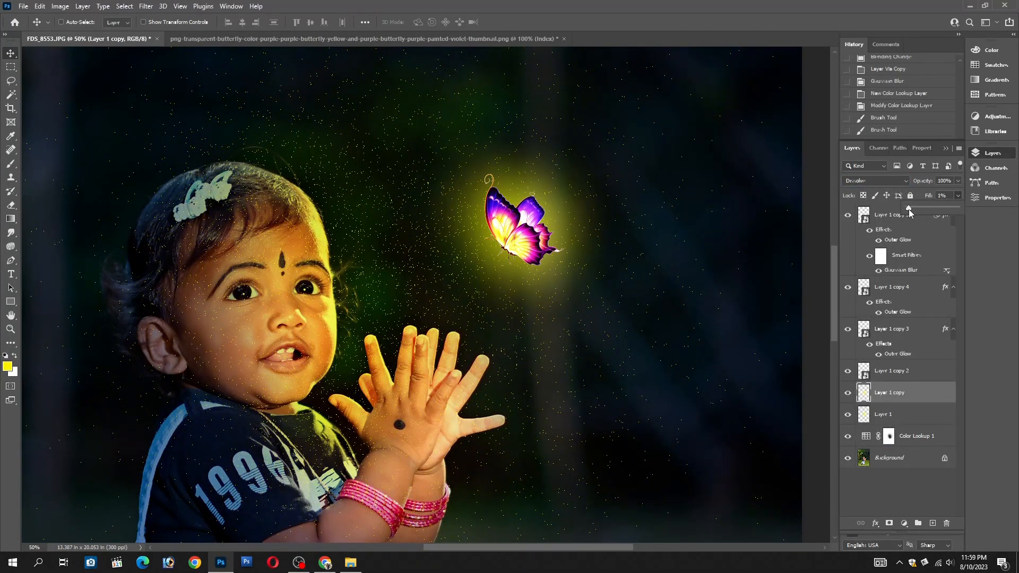
click(958, 180)
drag(928, 195, 917, 196)
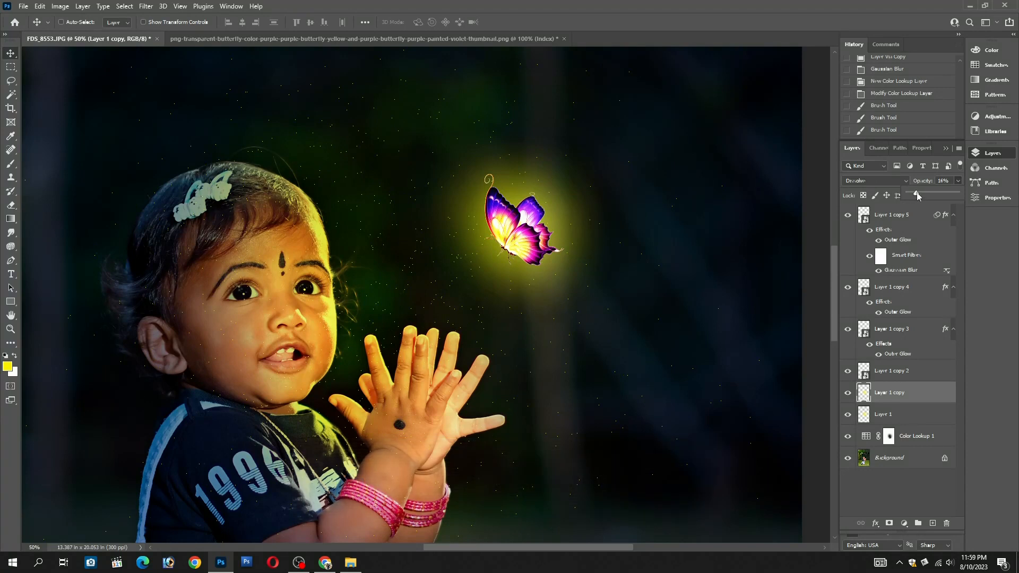
Select all four butterfly layers, Layer 1 copy 2 through copy 5, and move the butterfly closer to the child's face
alt+click(379, 263)
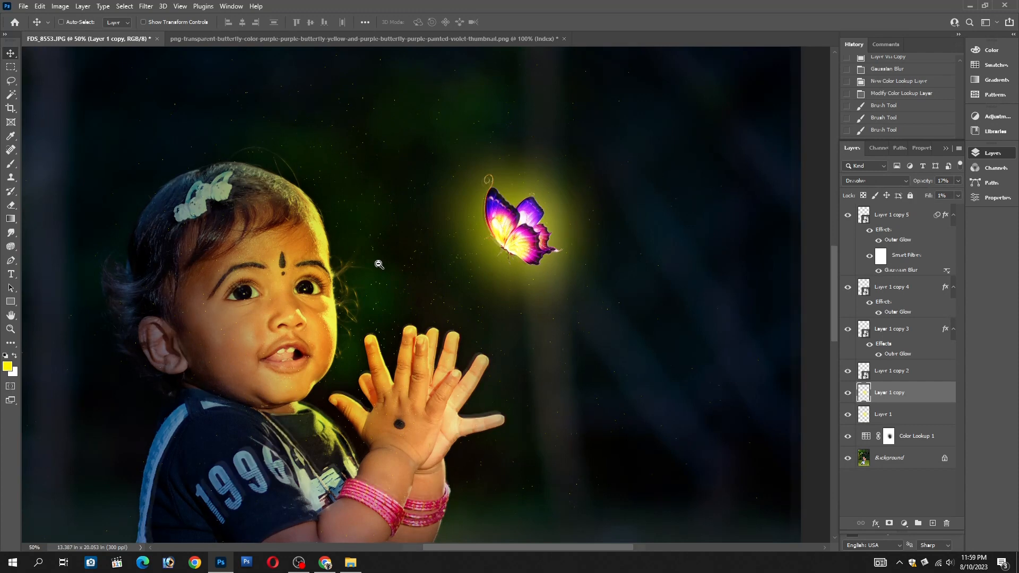
alt+click(378, 264)
alt+click(379, 264)
alt+click(379, 264)
alt+click(393, 271)
ctrl+click(396, 286)
click(396, 287)
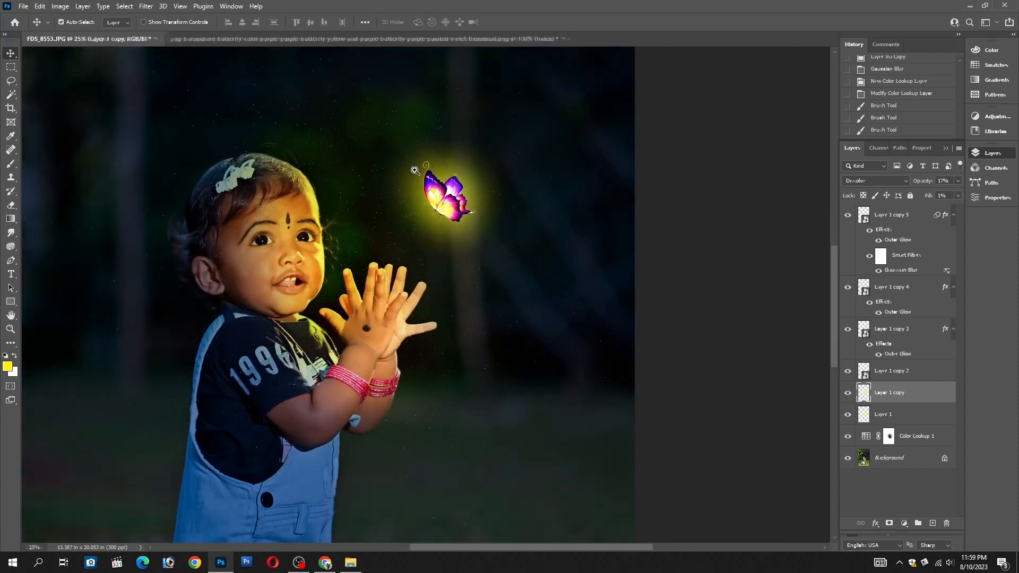
click(397, 287)
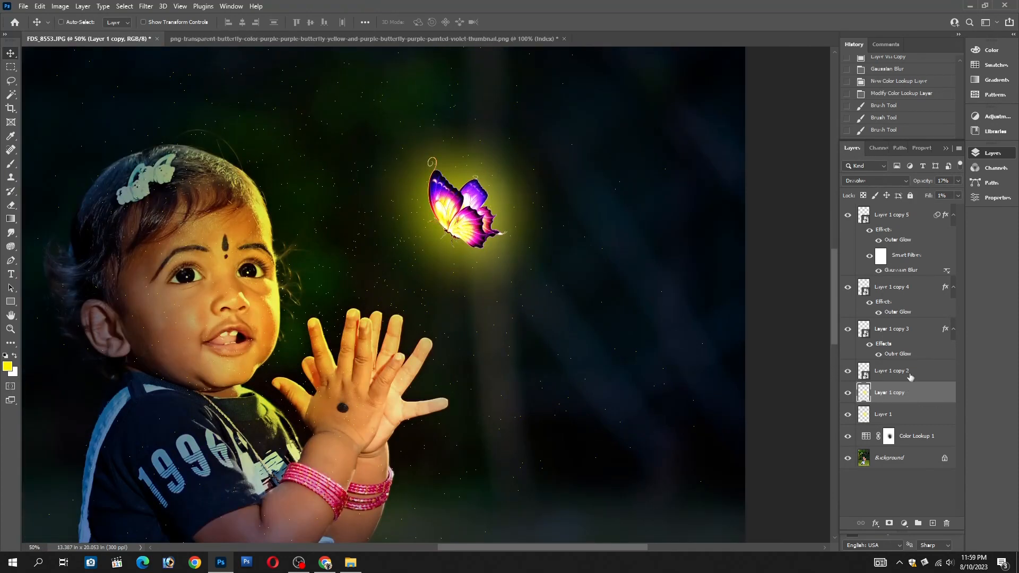
click(910, 373)
shift+click(900, 218)
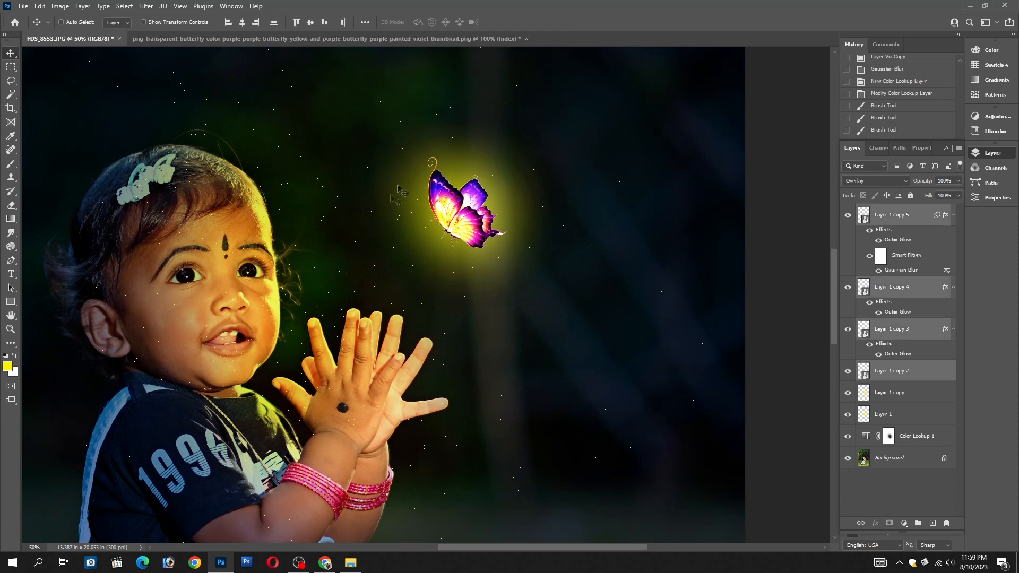
drag(423, 205, 363, 177)
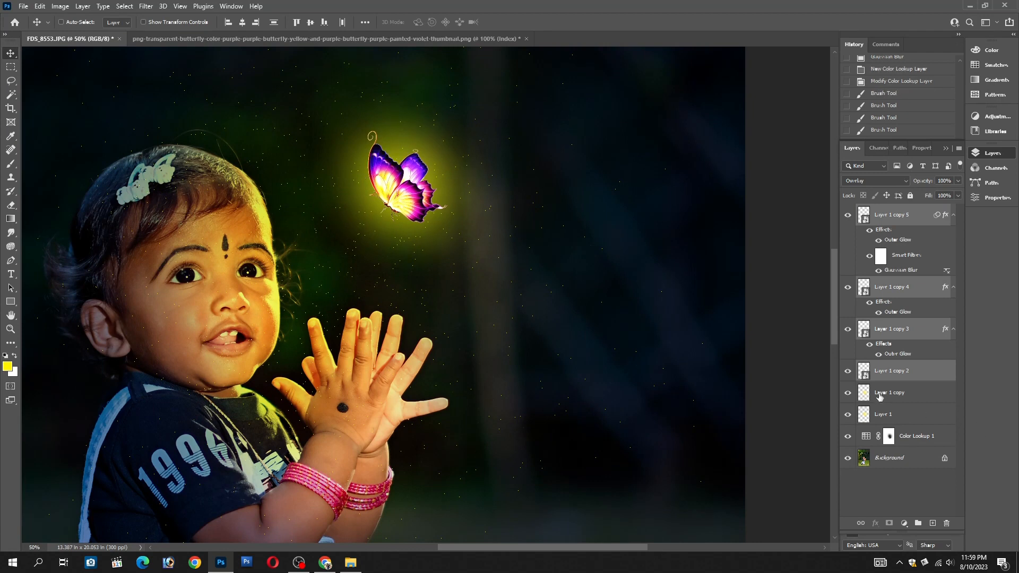
Examine the whole composition and the butterfly's new position relative to the child's face and hands
alt+click(353, 279)
alt+click(352, 280)
alt+click(353, 281)
alt+click(354, 289)
ctrl+click(354, 298)
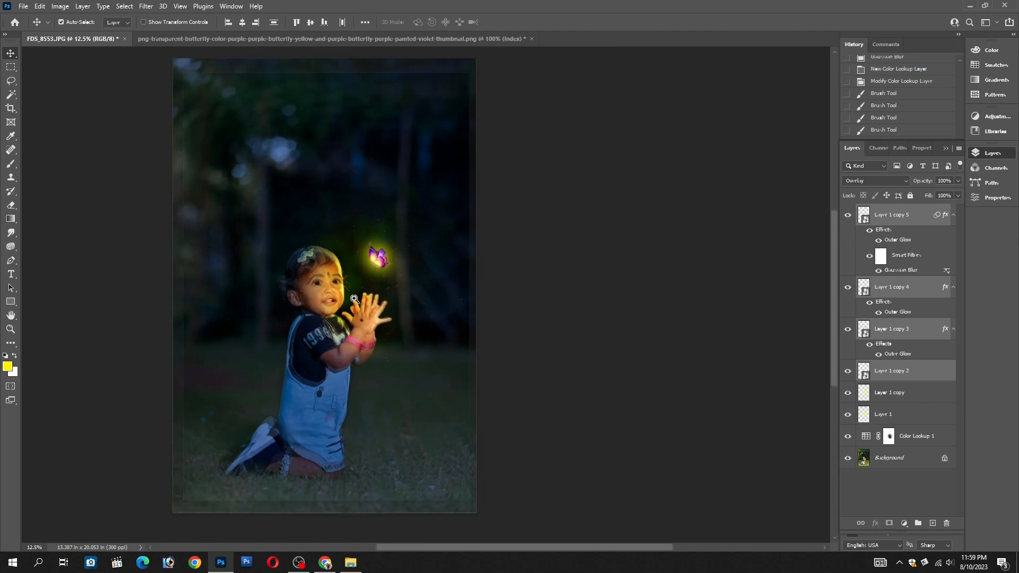
ctrl+click(354, 299)
ctrl+click(354, 301)
drag(399, 272, 469, 312)
alt+click(478, 318)
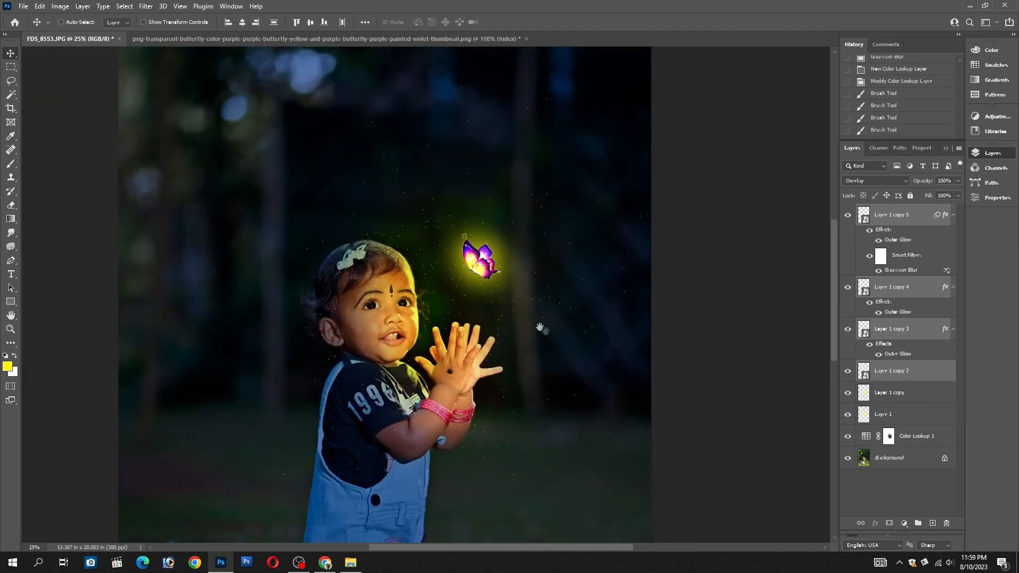
drag(540, 327, 499, 237)
drag(546, 288, 520, 328)
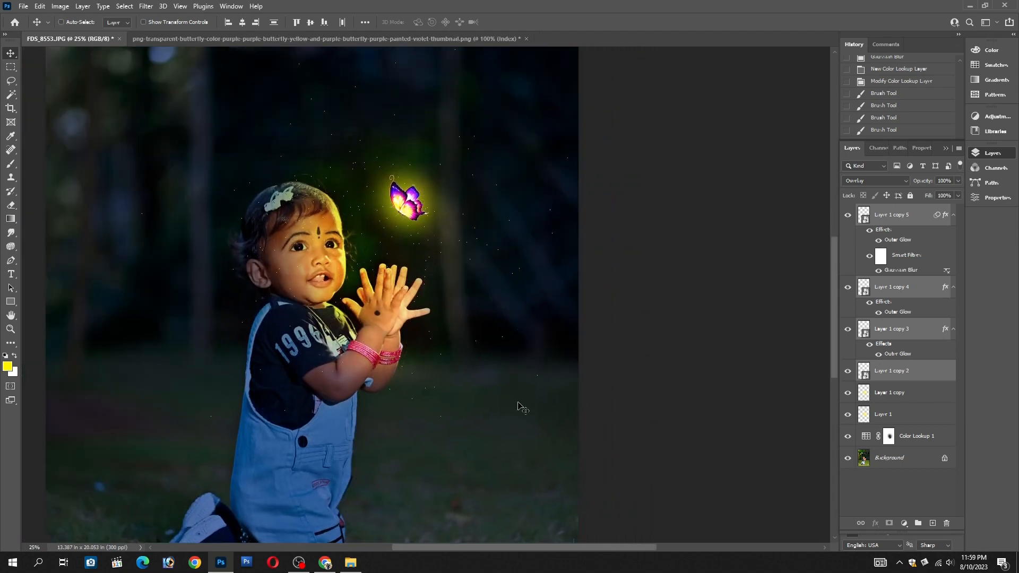
Duplicate the Background layer and darken the copy with Levels, setting the black input level to 30
click(868, 455)
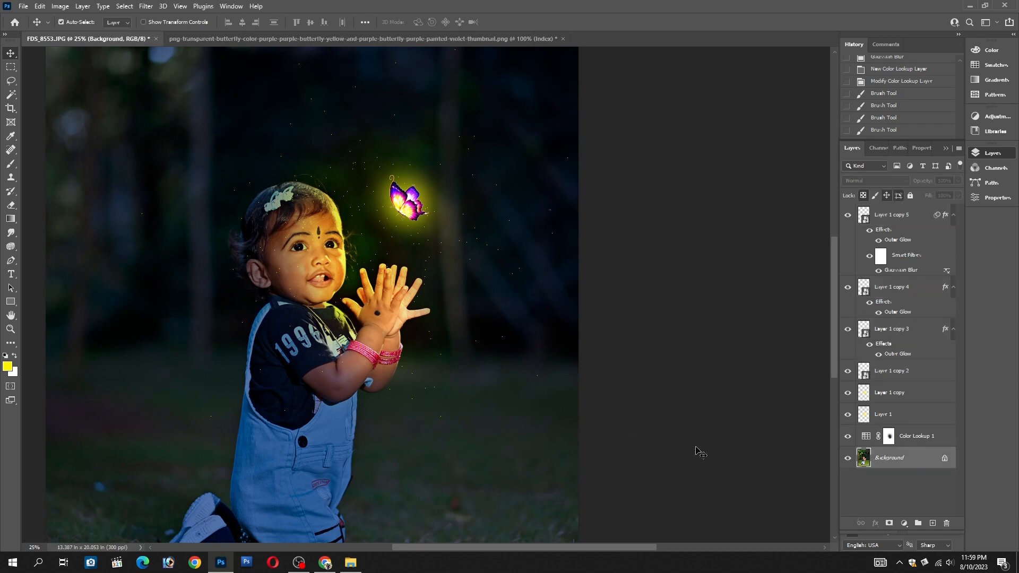
key(ctrl+j)
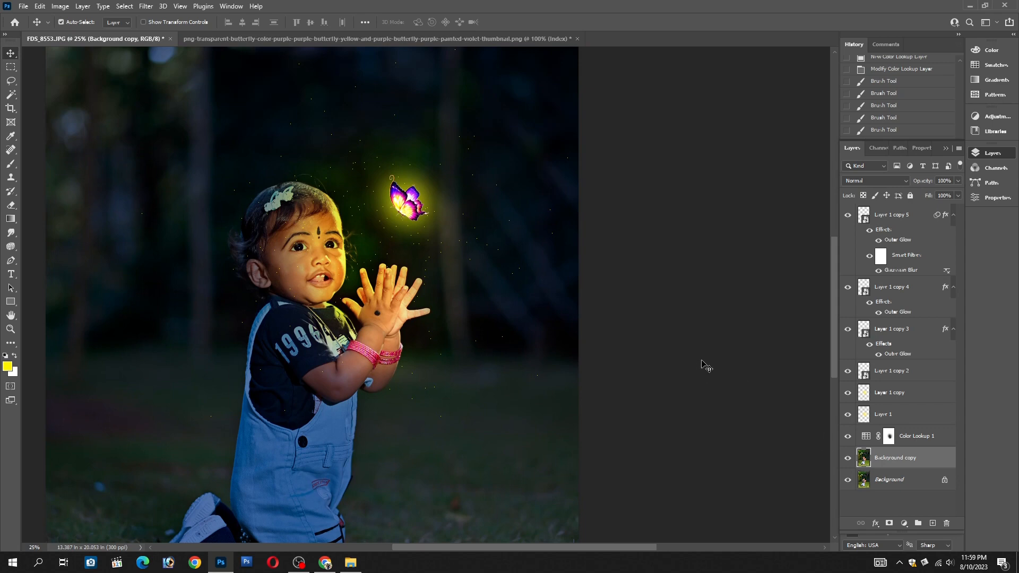
key(ctrl+l)
drag(726, 167, 735, 168)
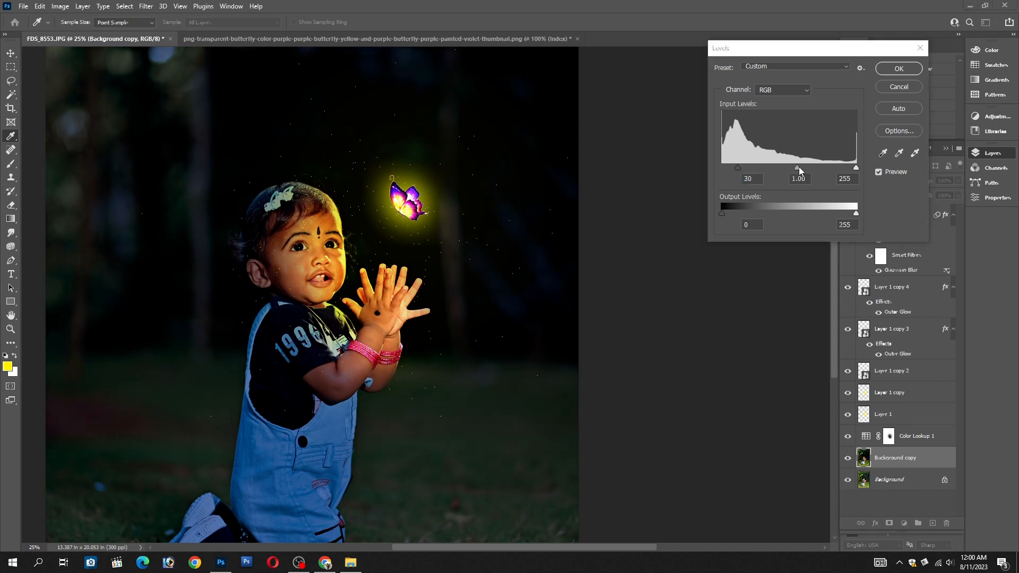
click(906, 78)
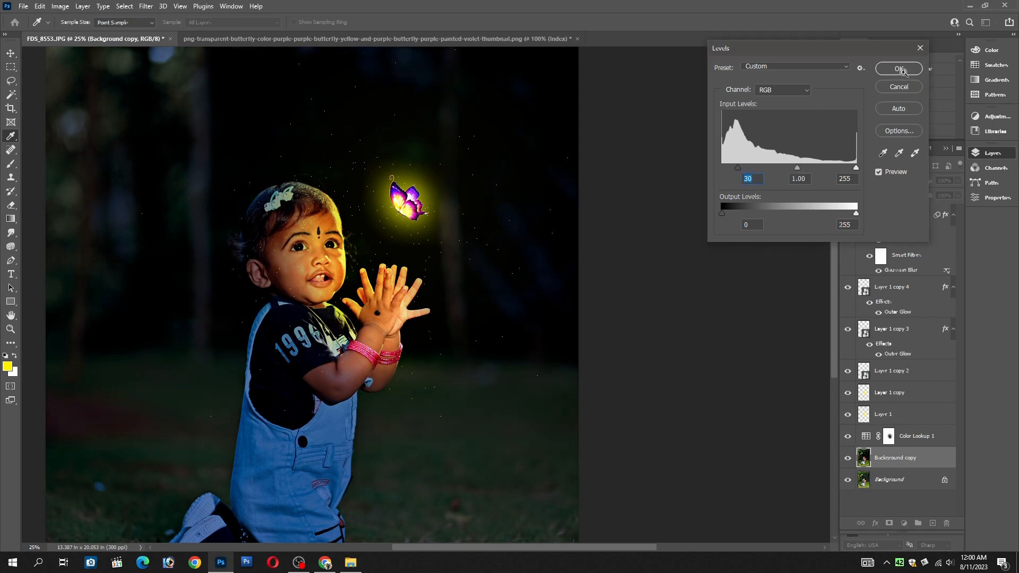
click(899, 69)
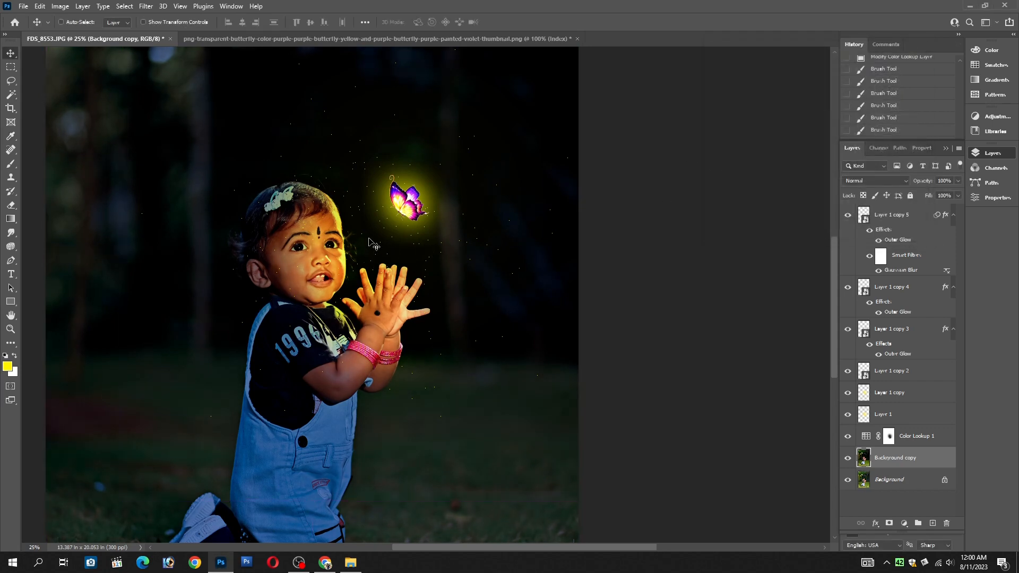
Inspect the darkened photo up close around the child's face, the hands, the glowing butterfly and the yellow specks
ctrl+click(374, 221)
ctrl+click(374, 221)
ctrl+alt+click(401, 247)
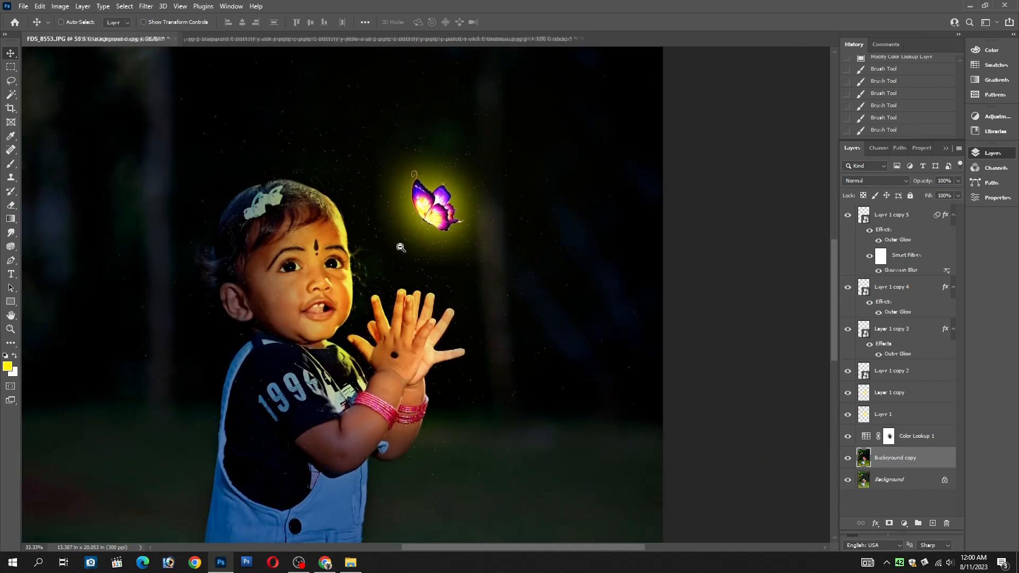
ctrl+alt+click(401, 247)
ctrl+alt+click(399, 248)
ctrl+click(388, 249)
ctrl+click(388, 249)
ctrl+click(388, 249)
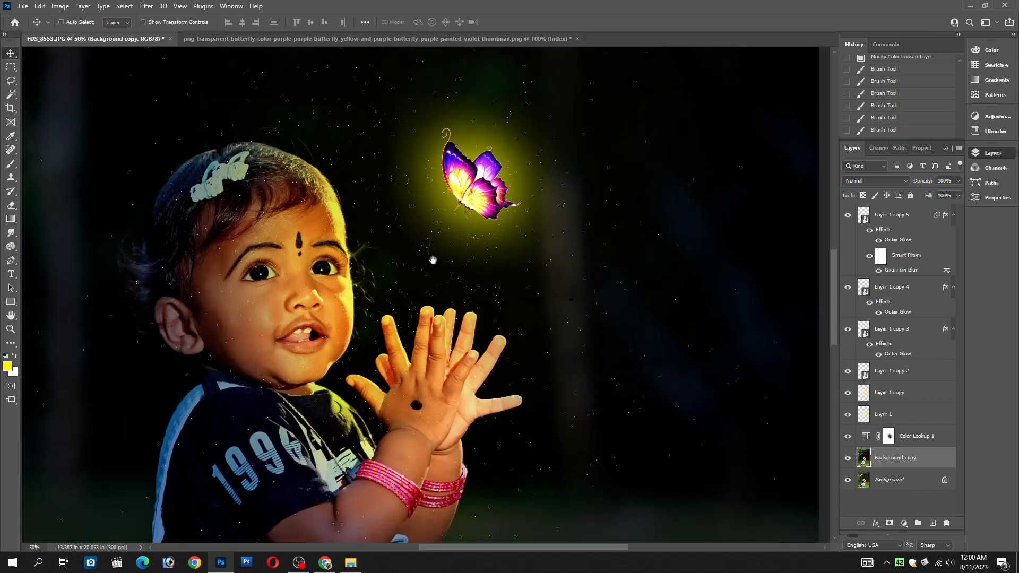
ctrl+alt+click(434, 259)
drag(441, 258, 458, 259)
ctrl+click(477, 213)
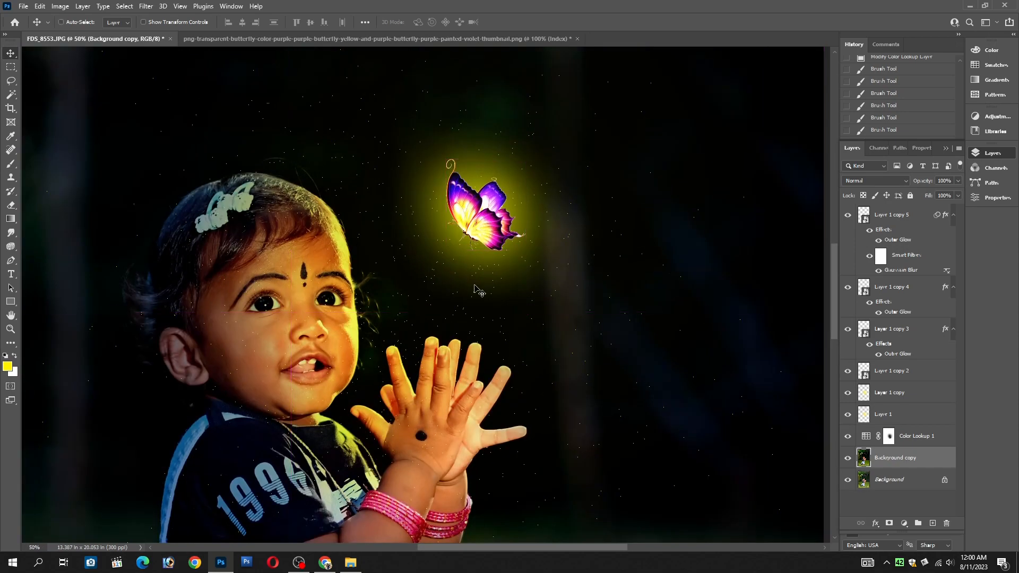
drag(458, 321, 496, 194)
right_click(495, 193)
click(517, 205)
drag(560, 201, 447, 314)
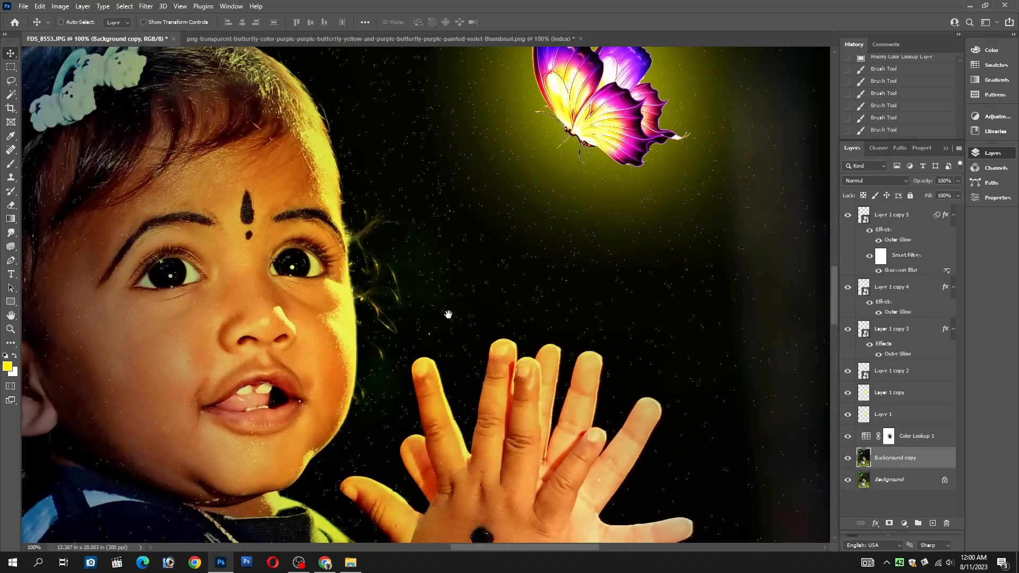
alt+click(450, 312)
ctrl+click(485, 267)
drag(498, 271, 522, 267)
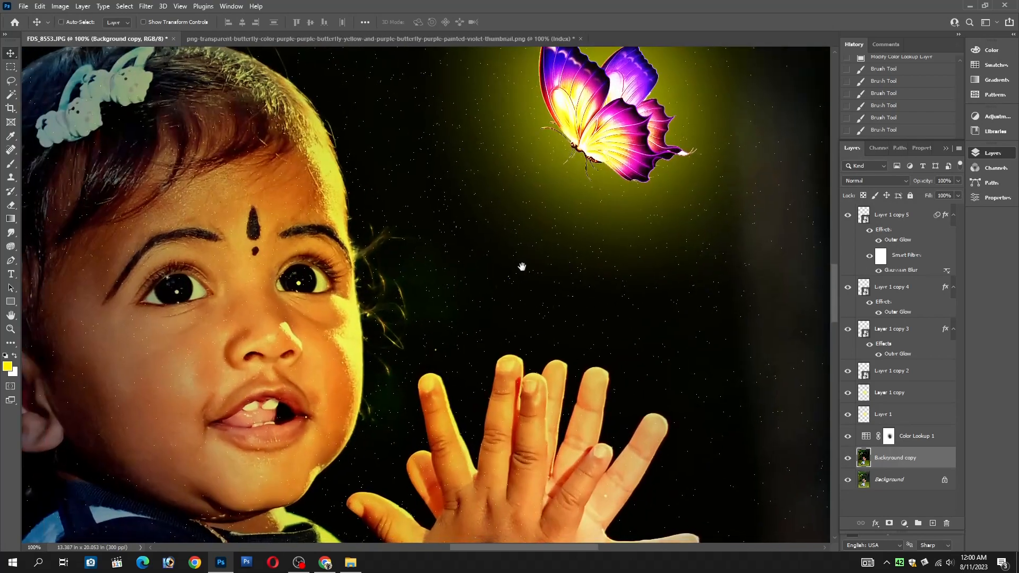
alt+click(467, 276)
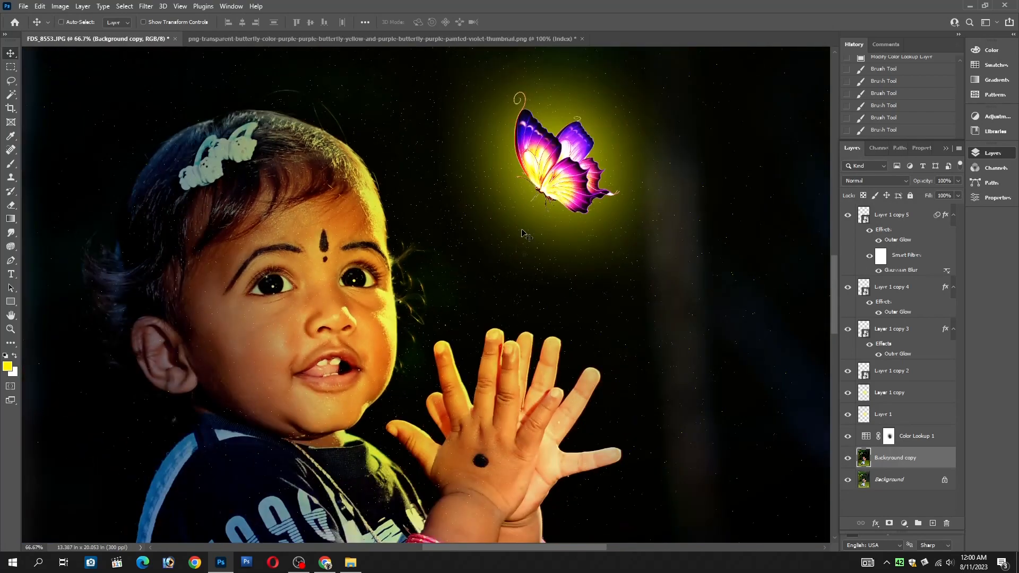